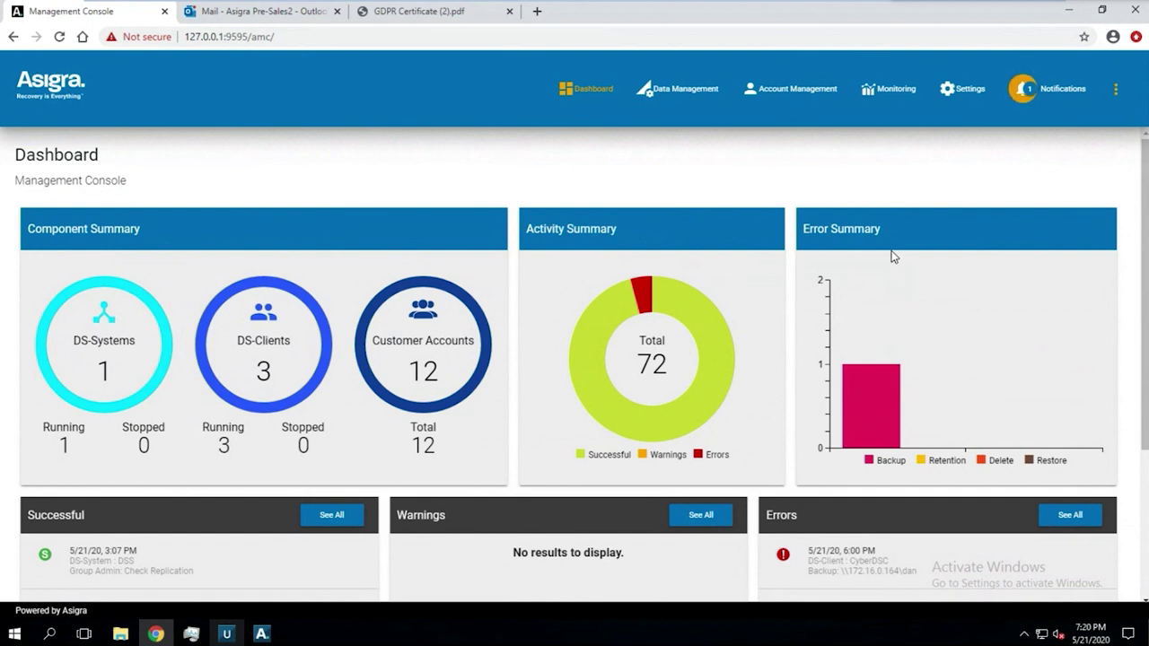
# Open the full list of errors from the dashboard and view the event log of the latest CyberDSC backup error.
pyautogui.moveTo(566, 385)
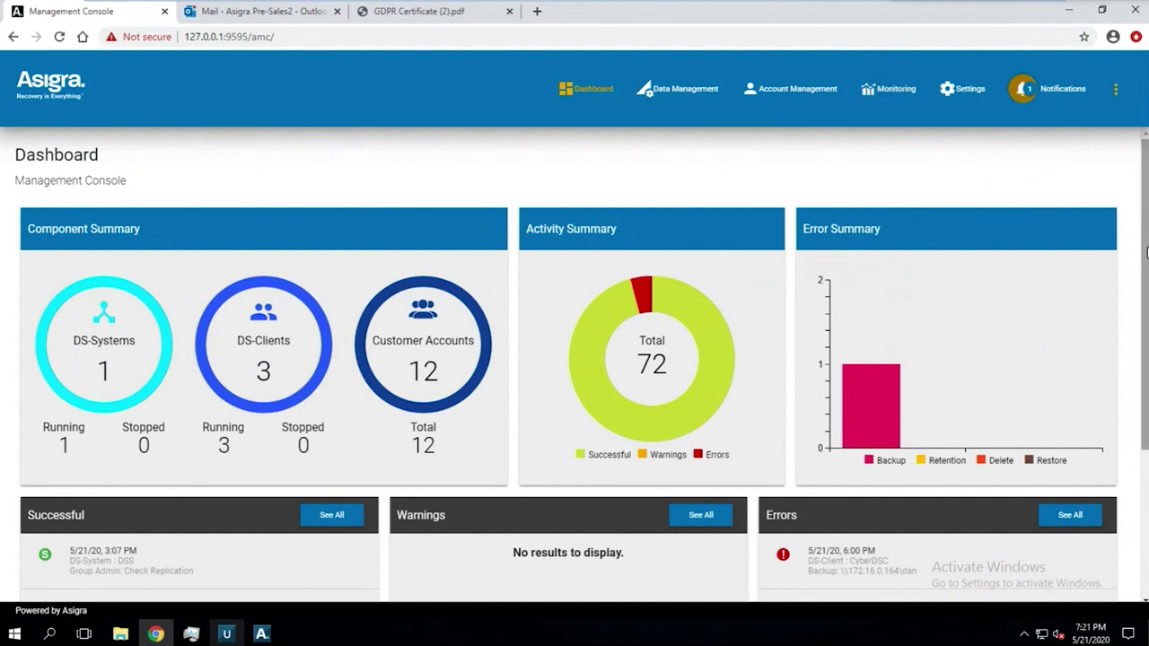
pyautogui.scroll(-2, 1145, 235)
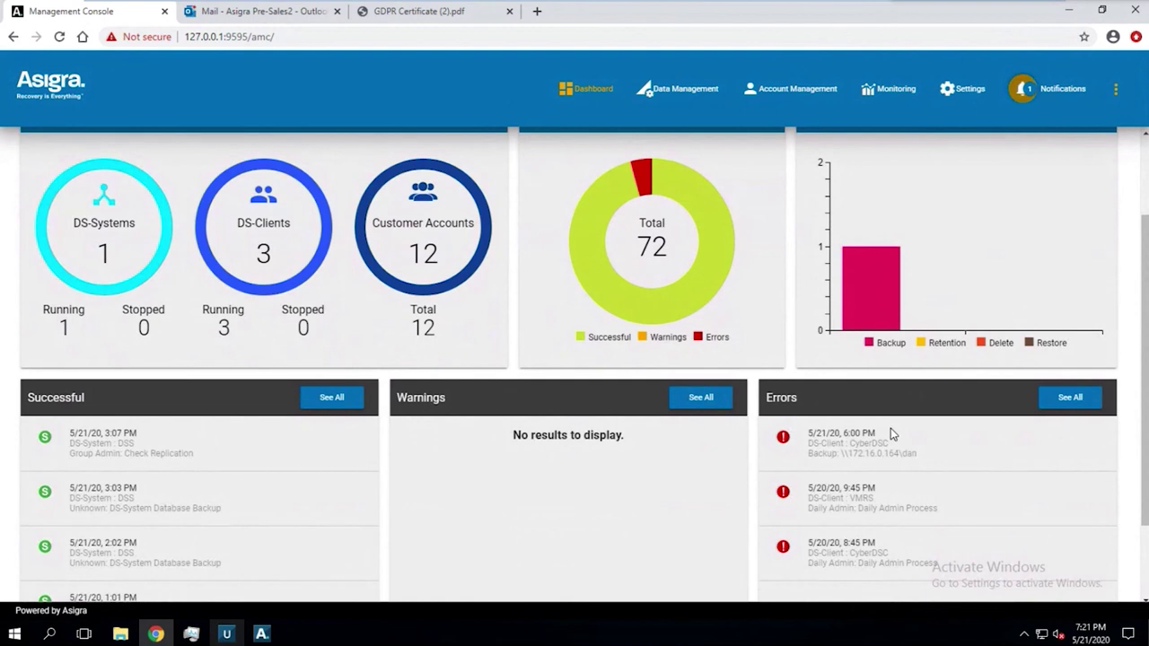
pyautogui.click(1070, 399)
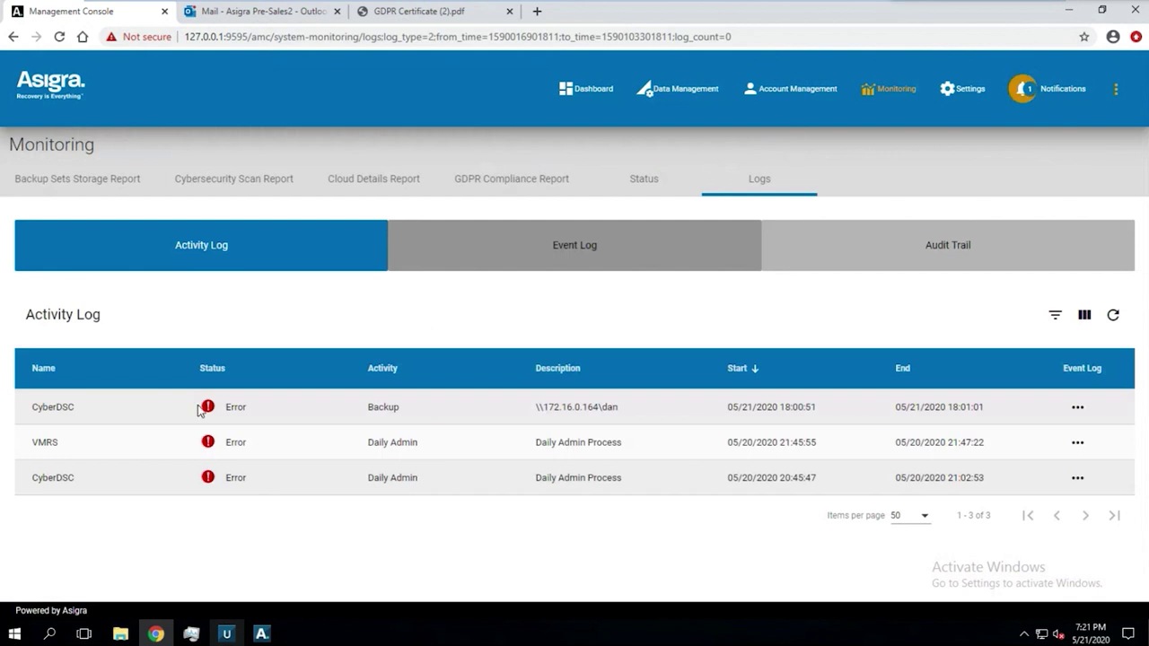
pyautogui.click(1080, 408)
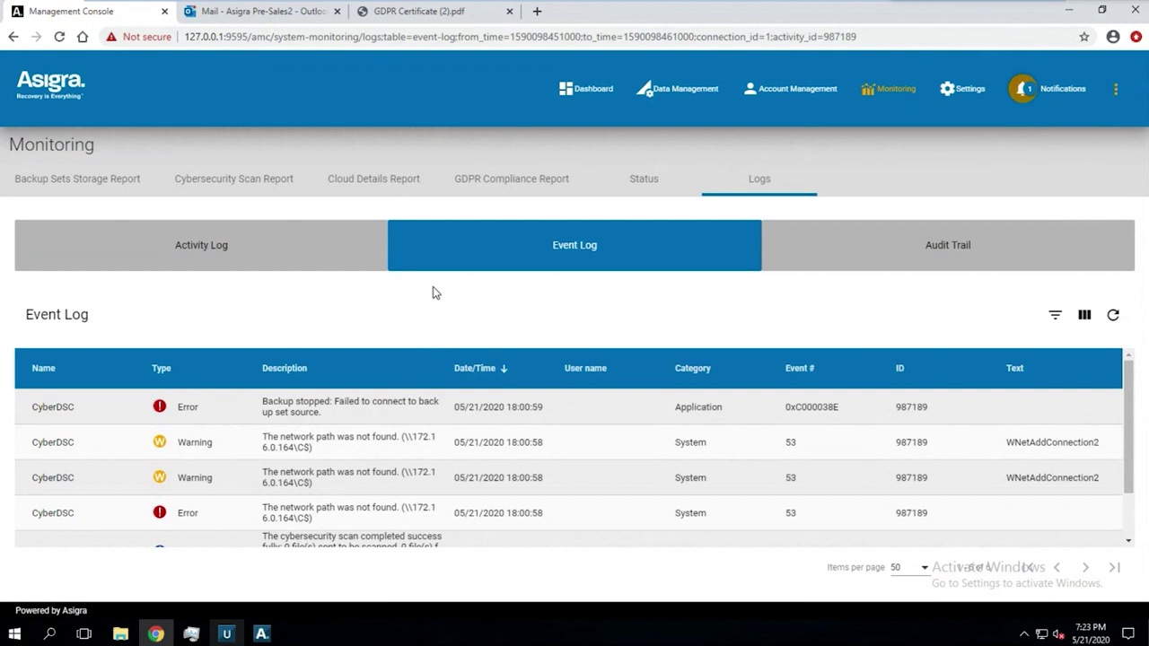
# Filter the activity log to start from 05/04/2020 and view the component name options.
pyautogui.click(309, 262)
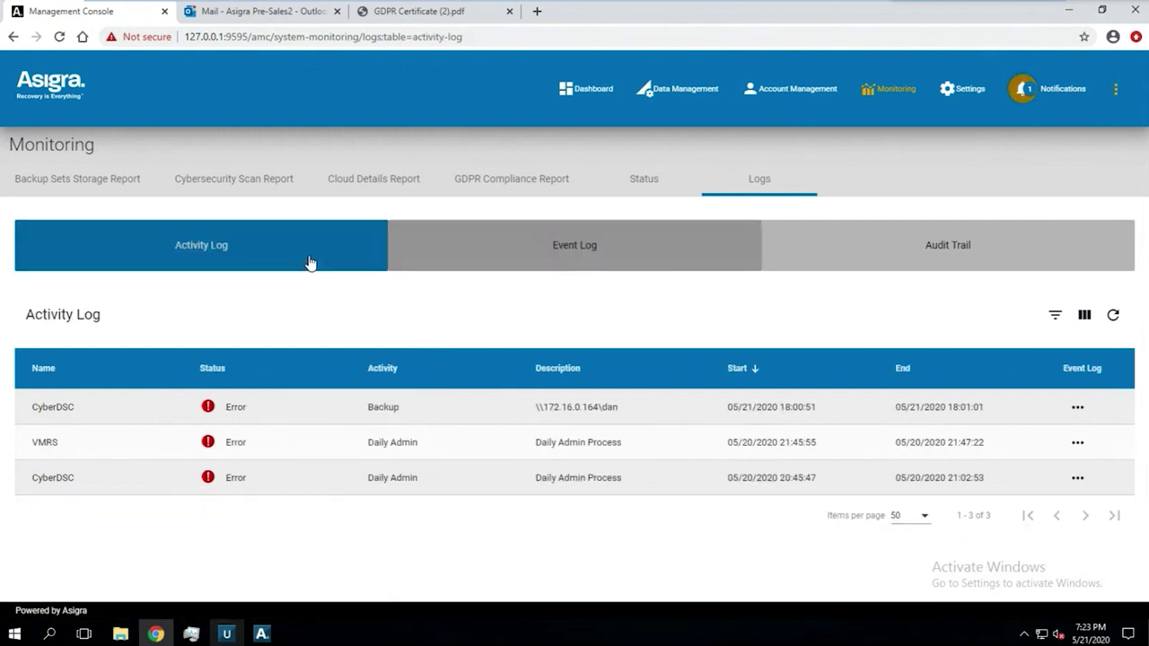
pyautogui.click(1054, 315)
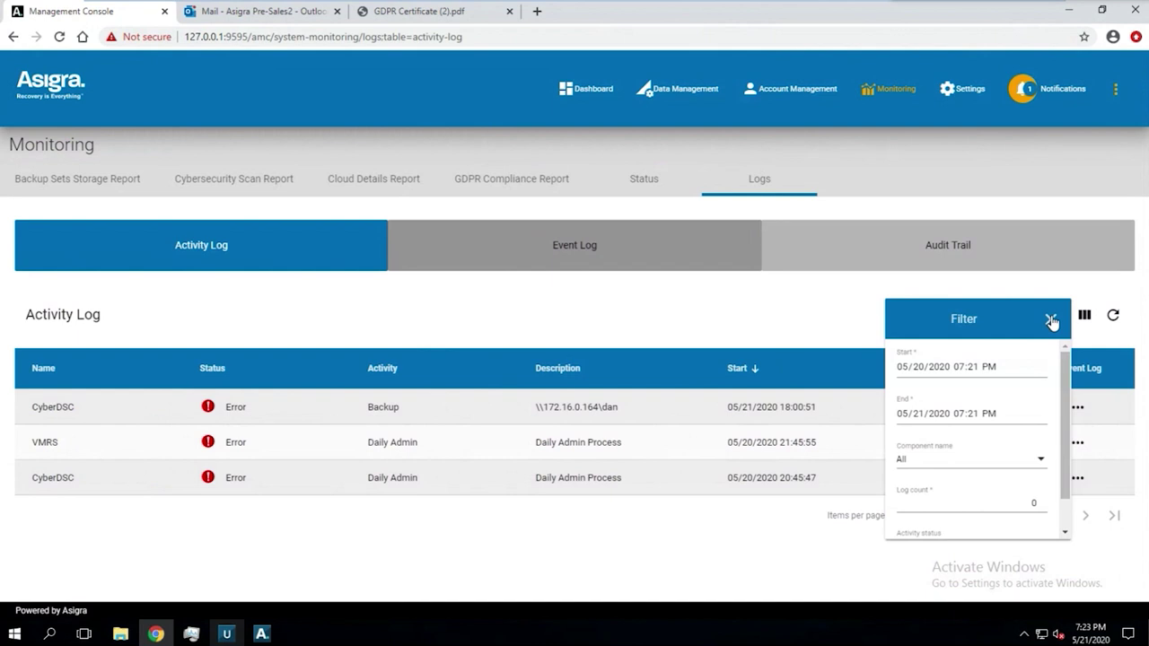
pyautogui.click(1040, 367)
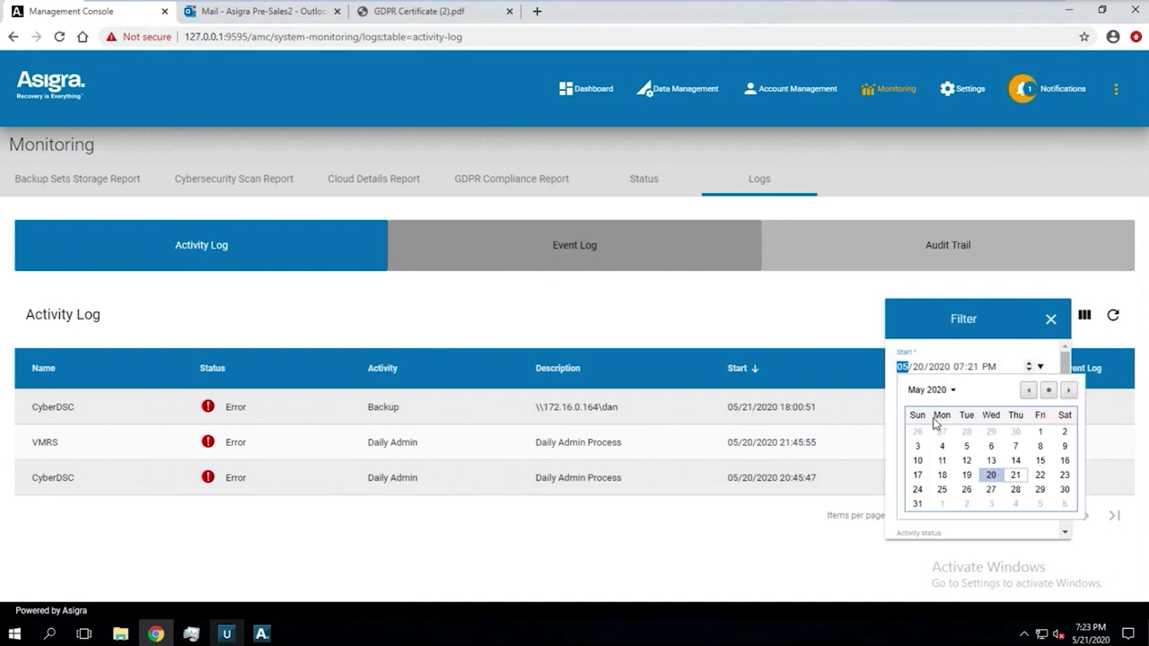
pyautogui.click(941, 446)
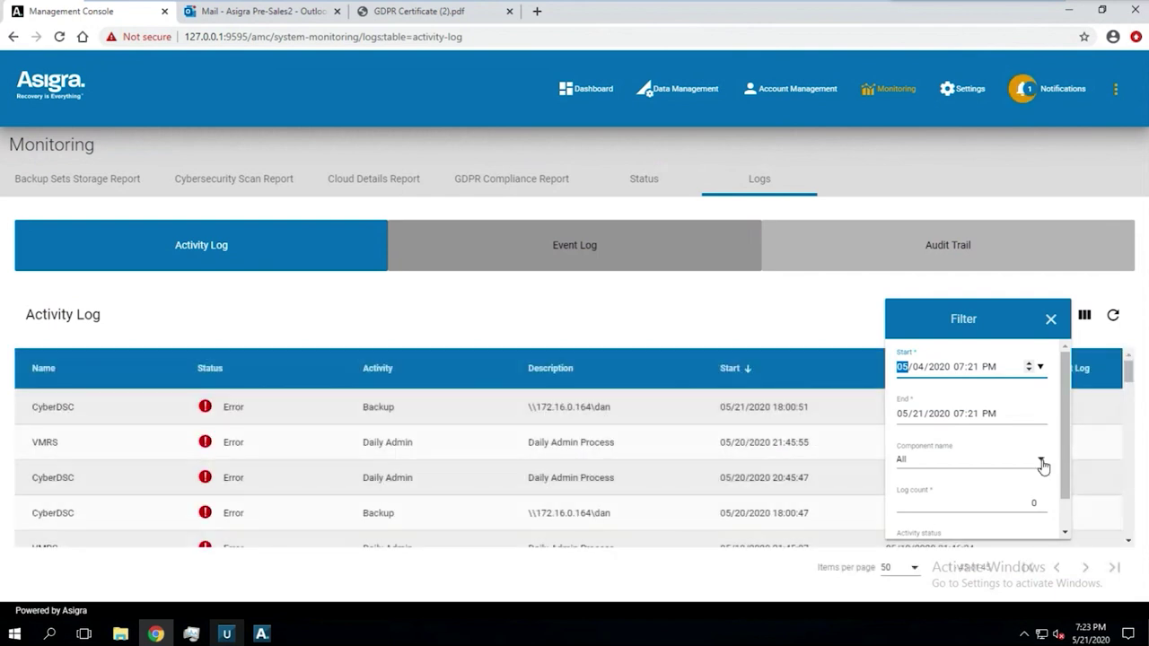
pyautogui.click(1042, 463)
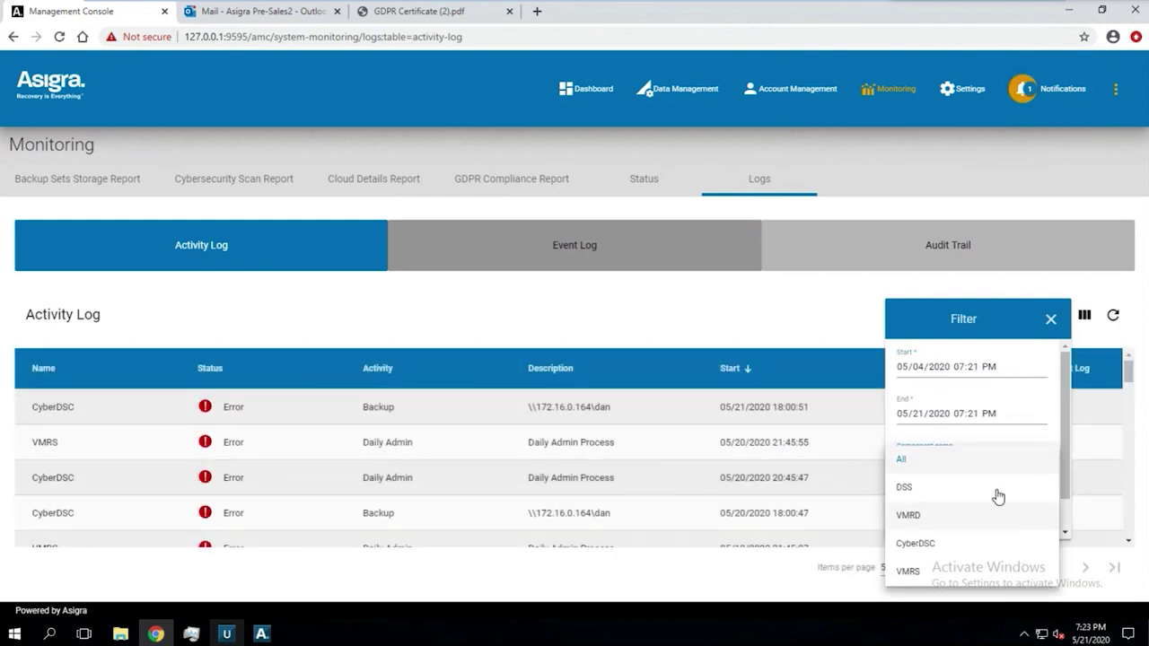
pyautogui.click(1051, 321)
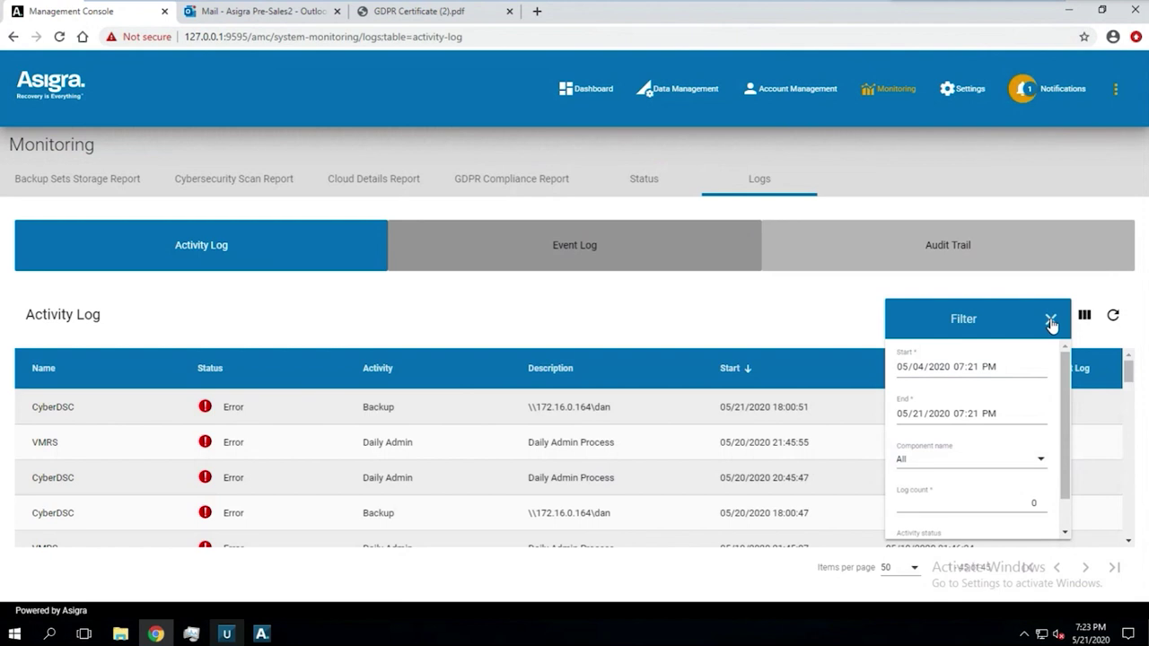
pyautogui.click(1051, 321)
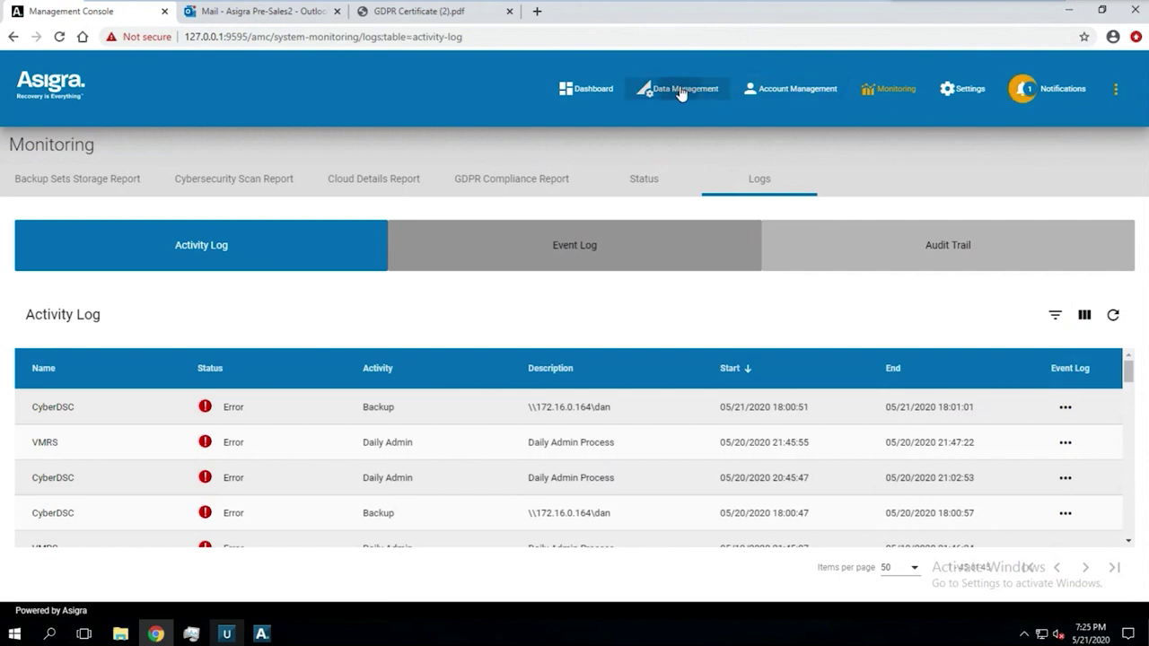
# Open the backup sets in Data Management and list those for DS-System DSS and the customer's account.
pyautogui.click(686, 92)
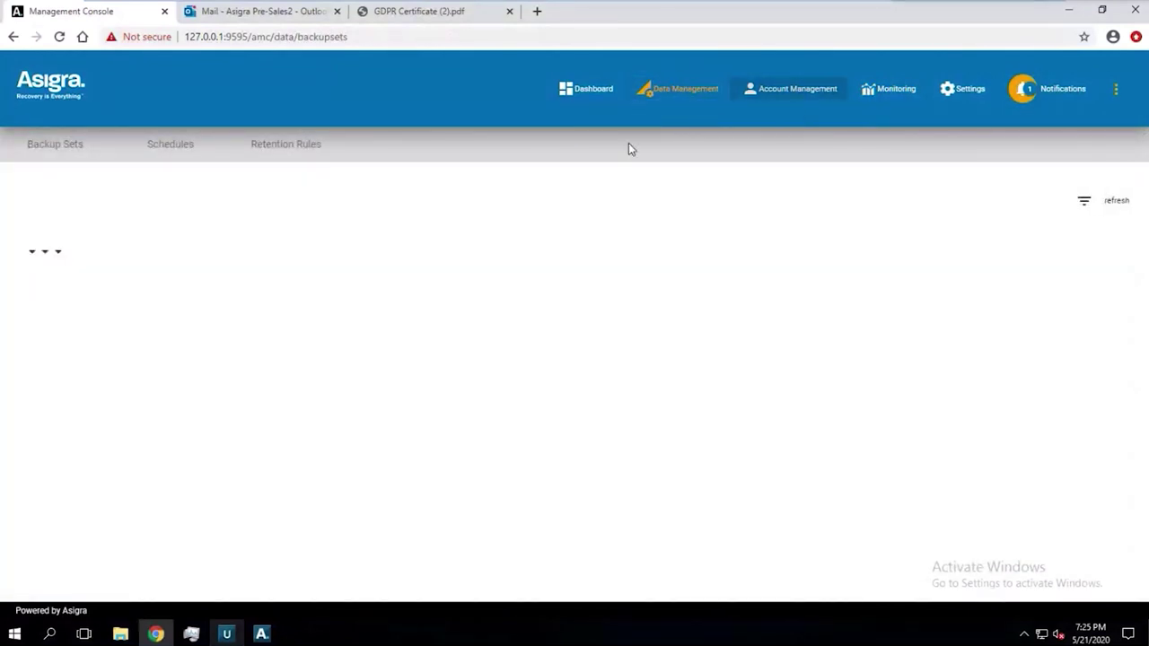
pyautogui.click(60, 37)
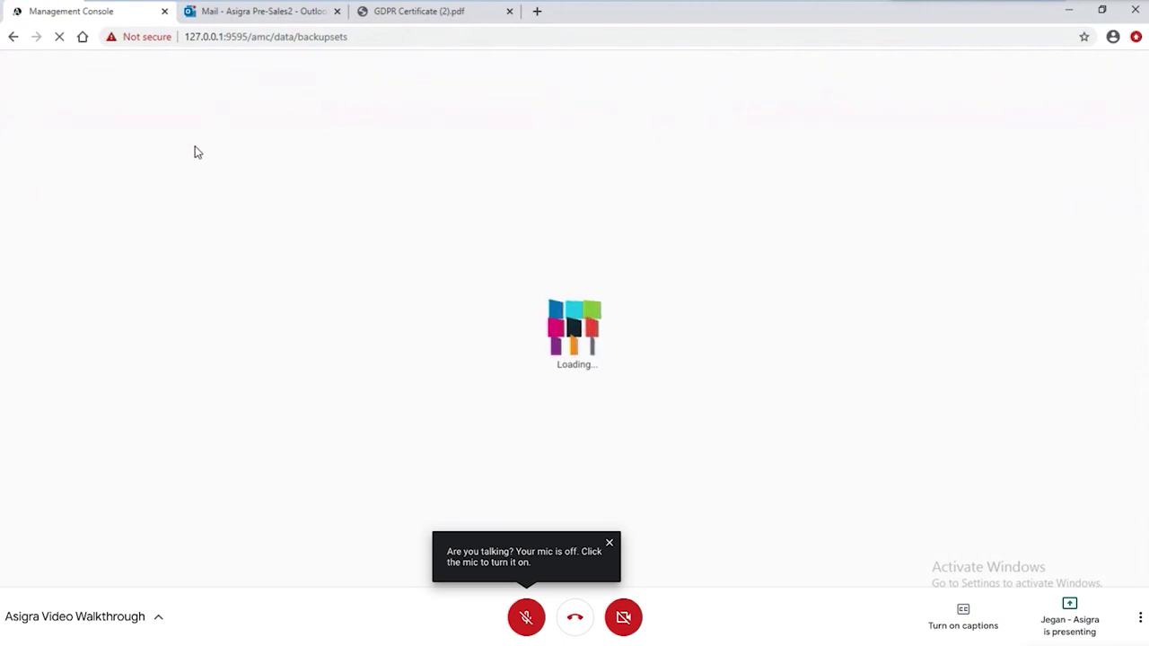
pyautogui.click(610, 544)
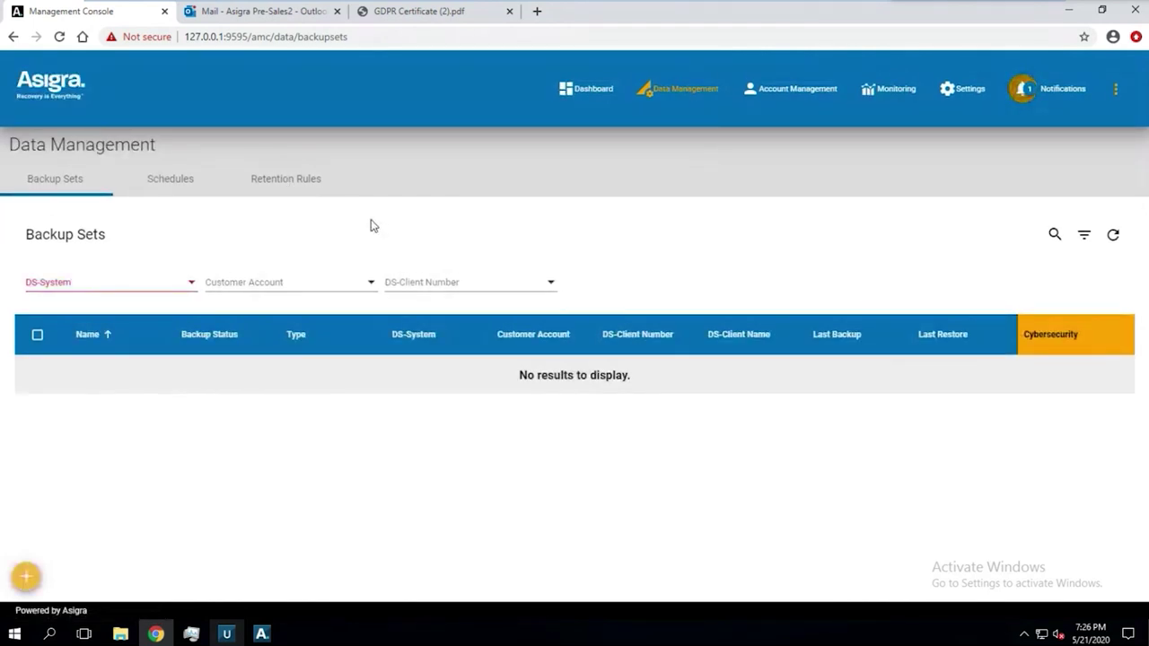
pyautogui.click(105, 286)
pyautogui.click(184, 332)
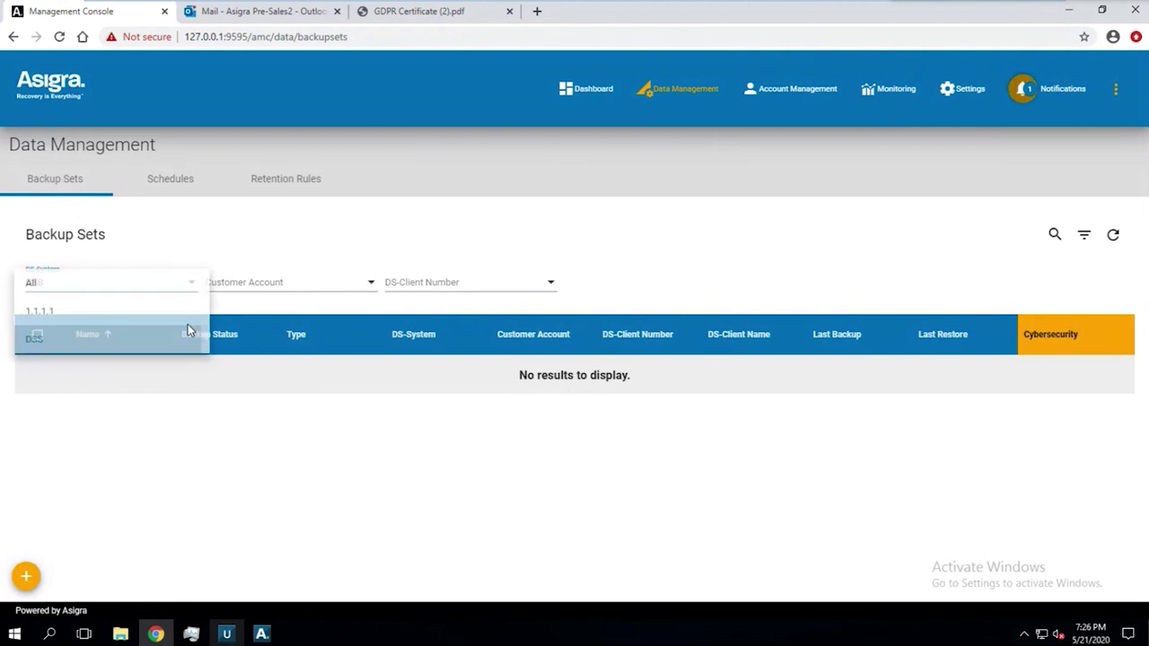
pyautogui.click(256, 284)
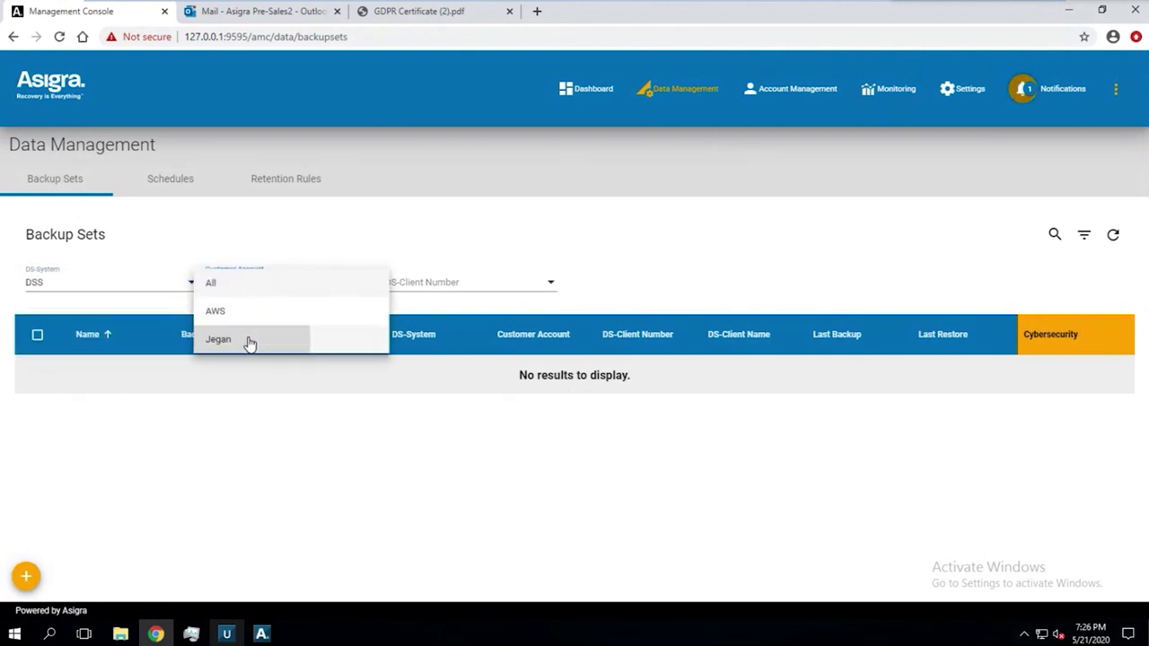
pyautogui.click(250, 342)
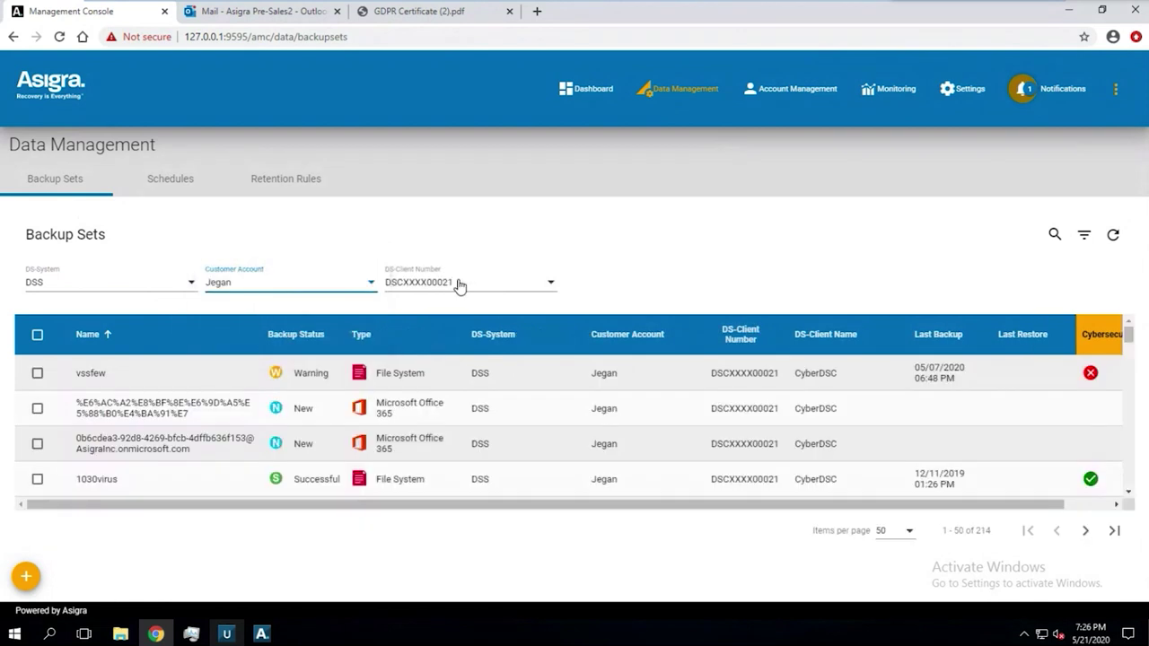
# Start a new Microsoft Office 365 backup set with DS-System DSS and the customer's account.
pyautogui.click(27, 578)
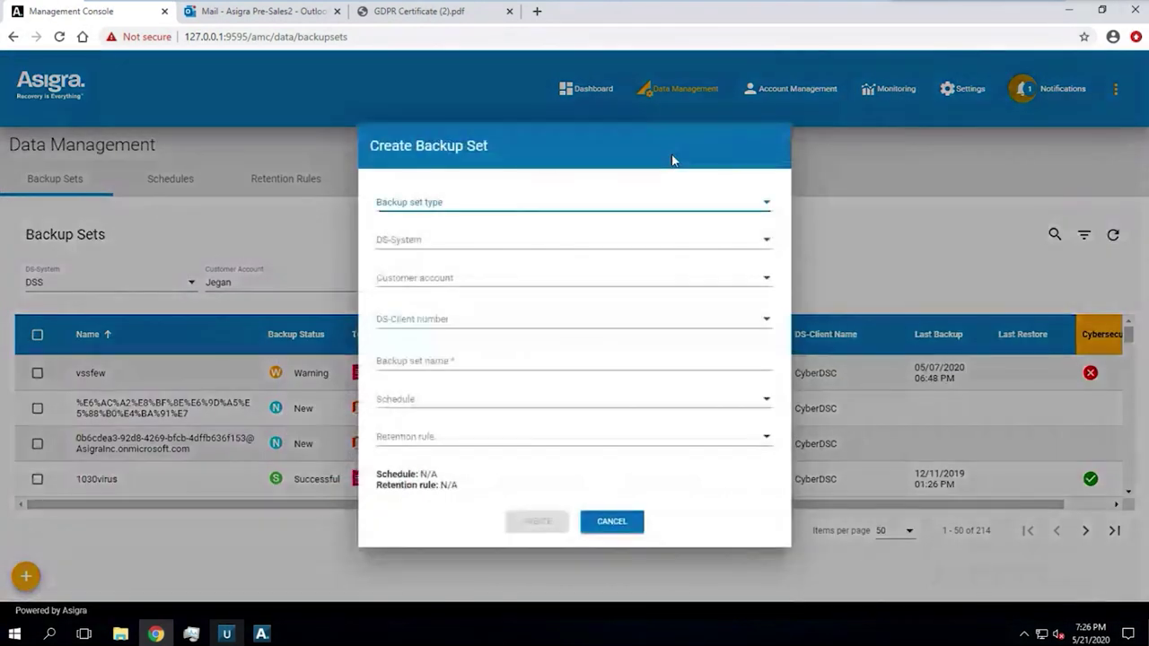
pyautogui.click(624, 209)
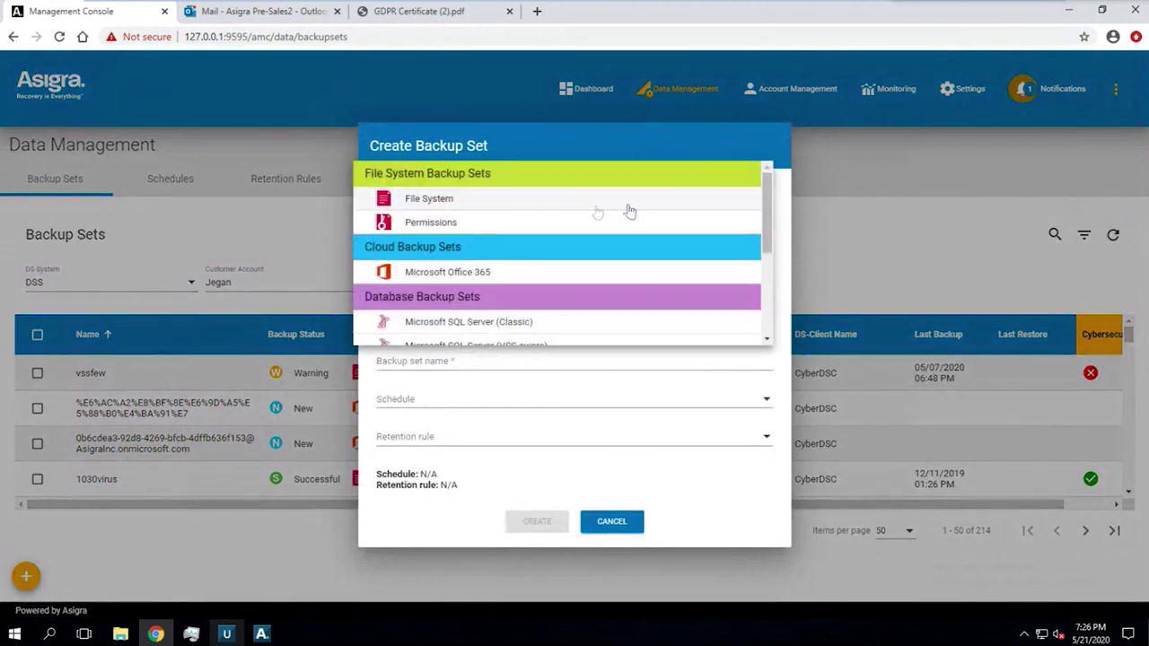
pyautogui.click(494, 283)
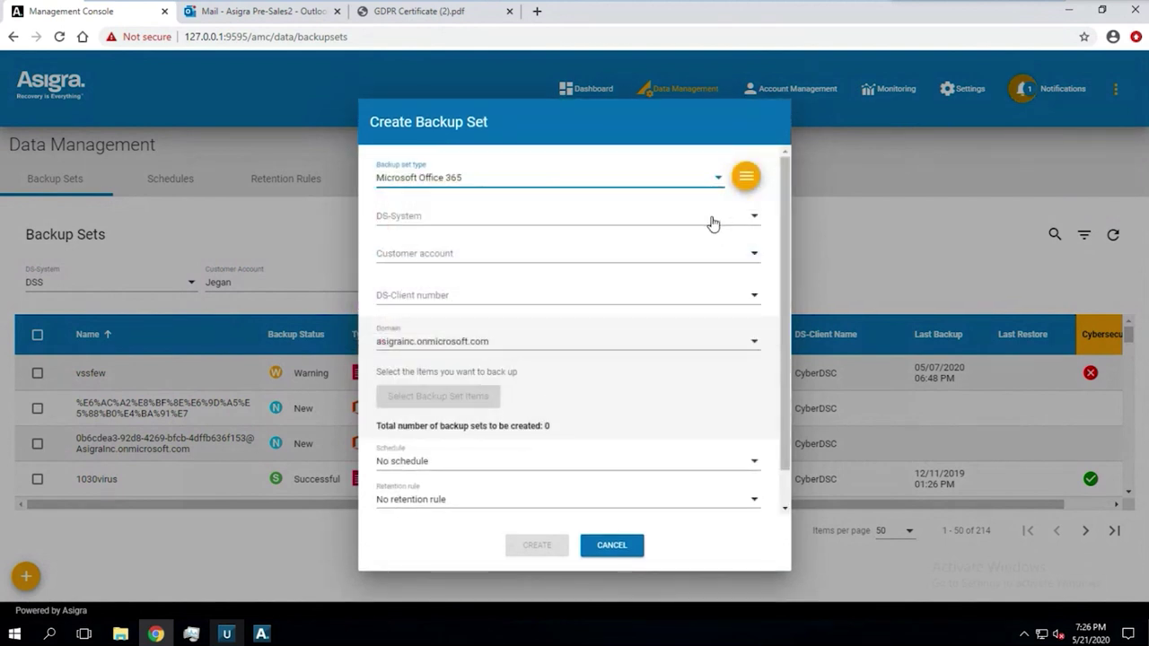
pyautogui.click(712, 221)
pyautogui.click(436, 250)
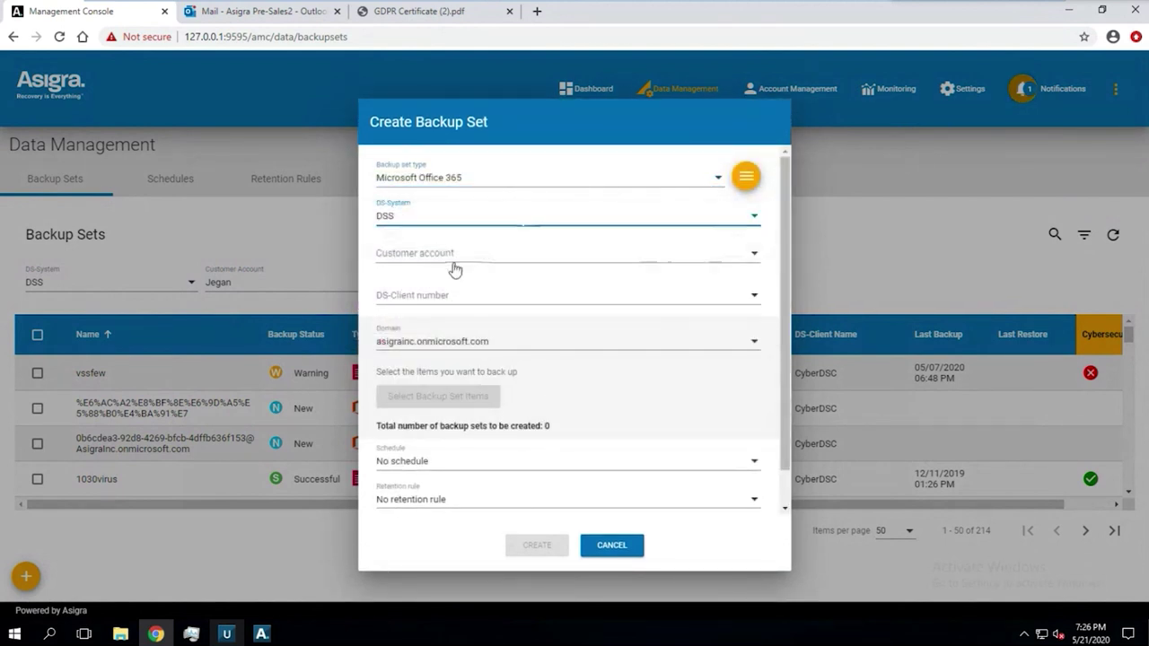
pyautogui.click(431, 261)
pyautogui.click(389, 286)
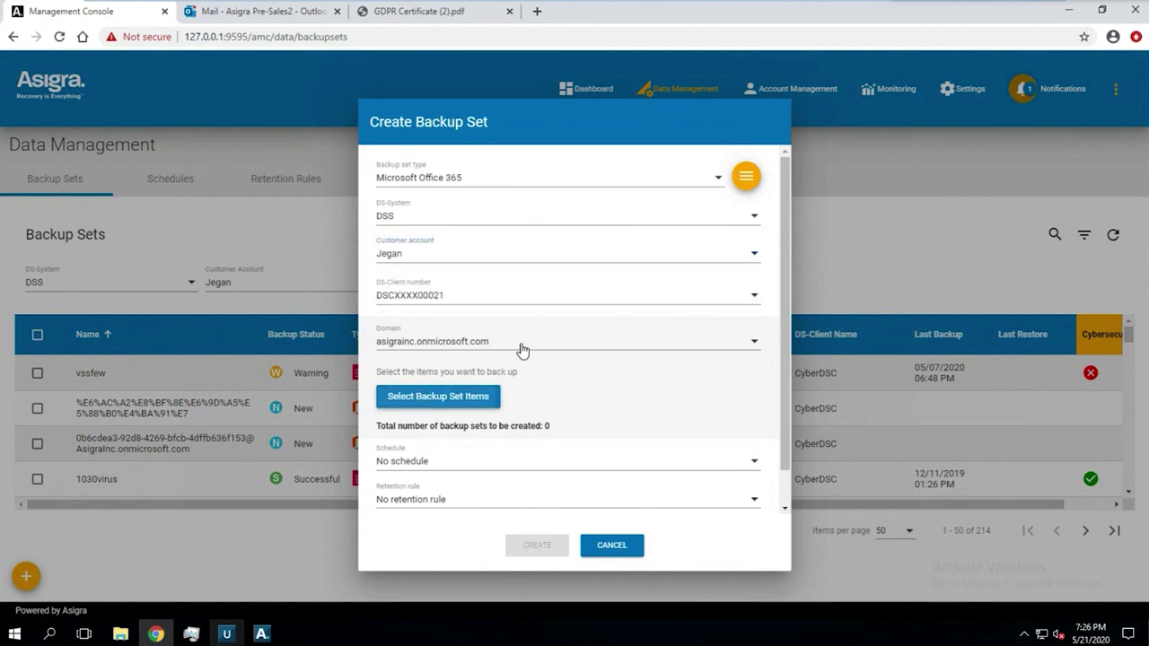
# Try selecting all Exchange mailboxes of asigrainc.onmicrosoft.com with the Inbox and Sent Items options, and cancel the item selection.
pyautogui.click(603, 171)
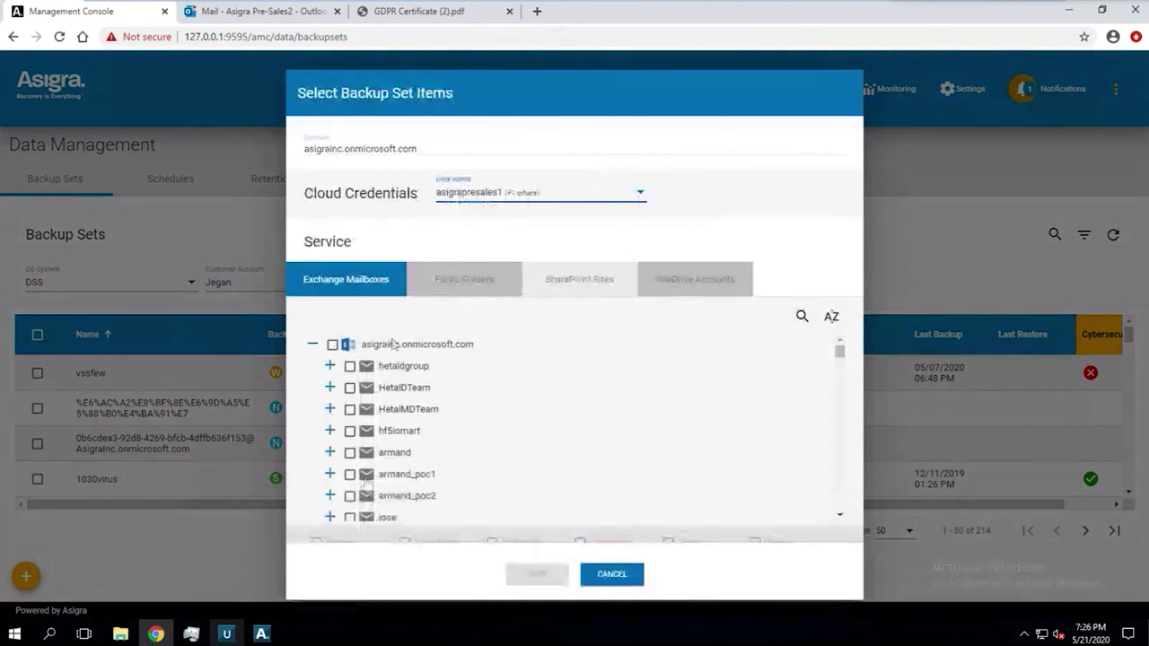
pyautogui.click(333, 346)
pyautogui.click(320, 543)
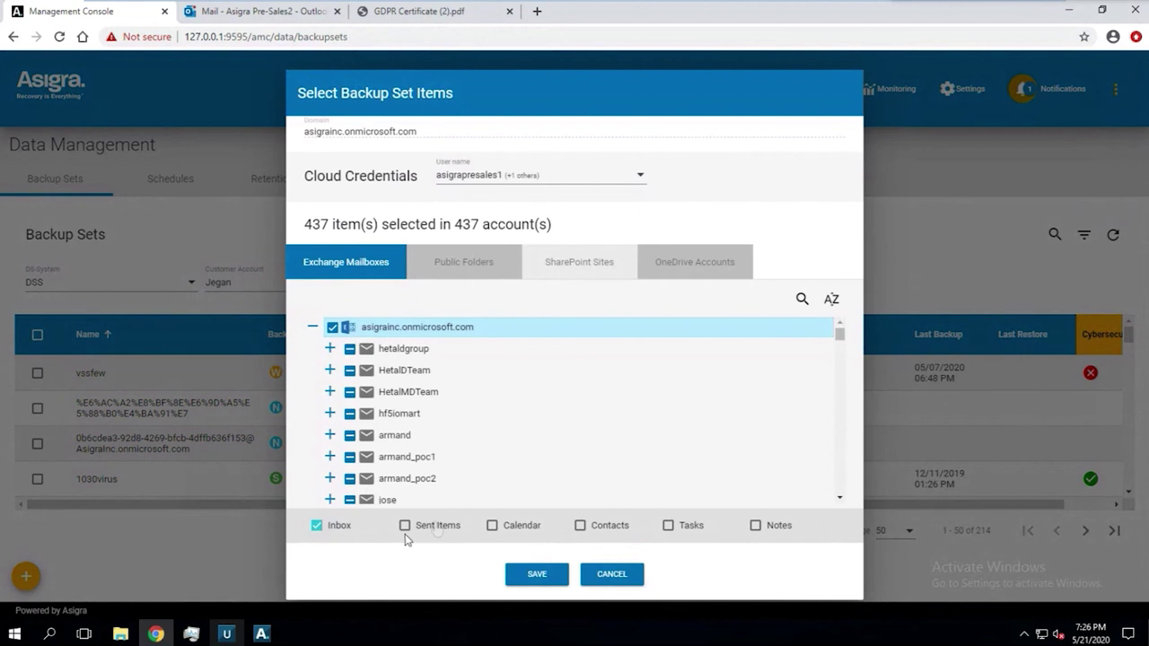
pyautogui.click(436, 528)
pyautogui.click(406, 526)
pyautogui.click(328, 529)
pyautogui.click(611, 575)
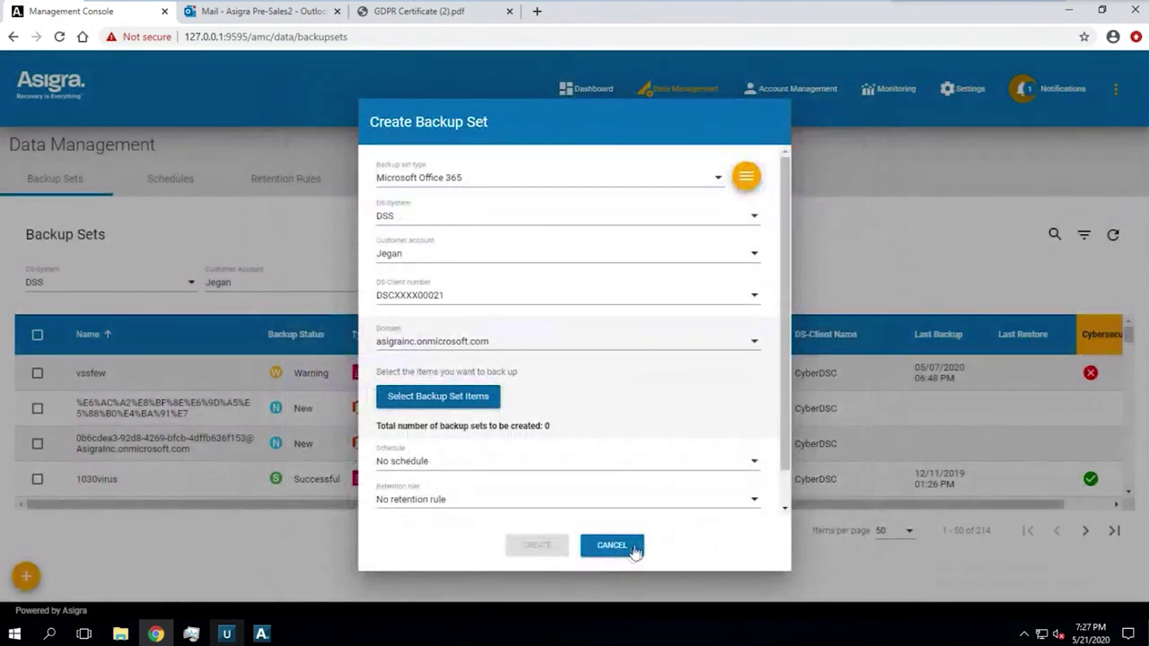
# Examine the available backup set types, including server and virtual machine sets, and cancel the backup set creation.
pyautogui.click(473, 180)
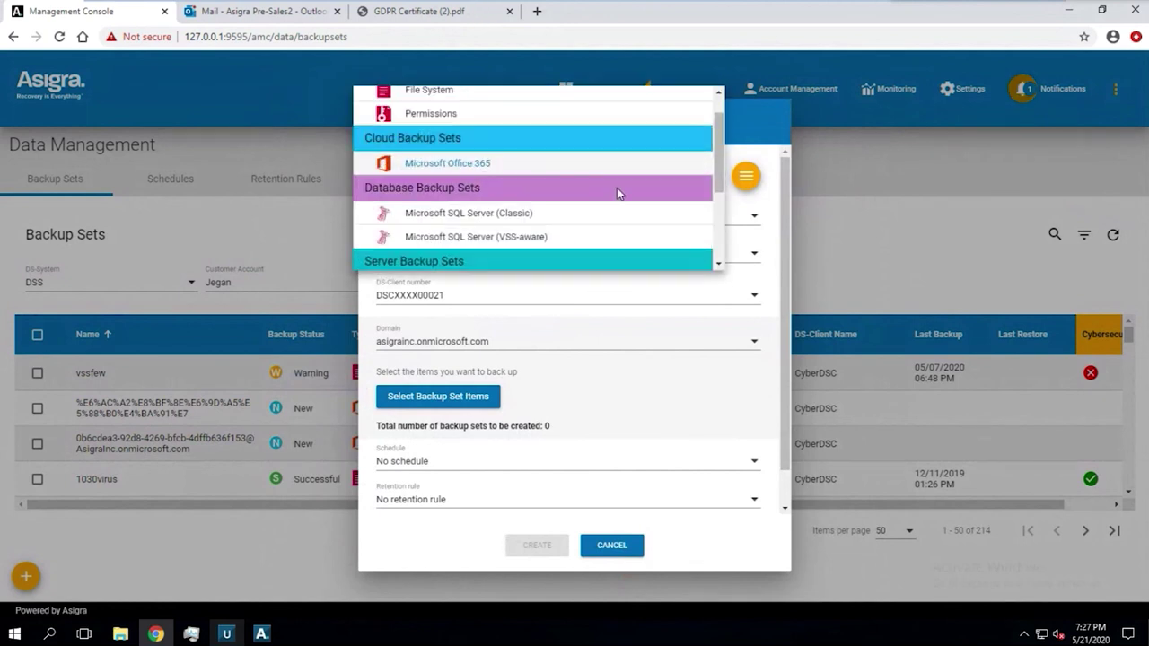
pyautogui.moveTo(716, 147); pyautogui.dragTo(713, 197)
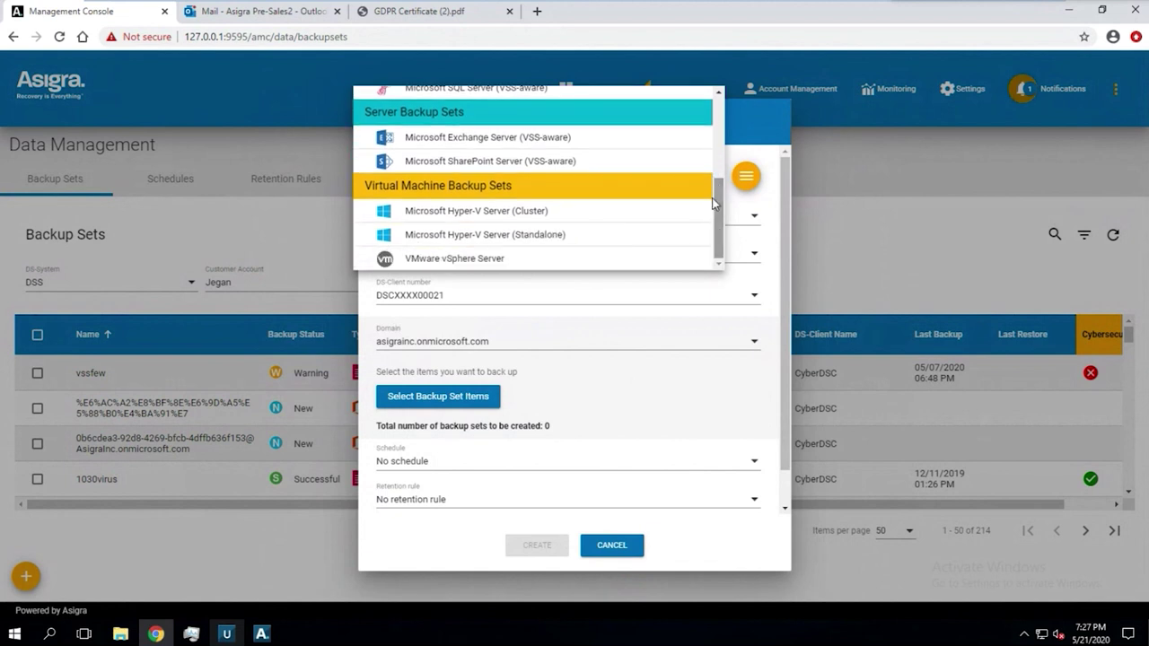
pyautogui.click(717, 147)
pyautogui.click(616, 549)
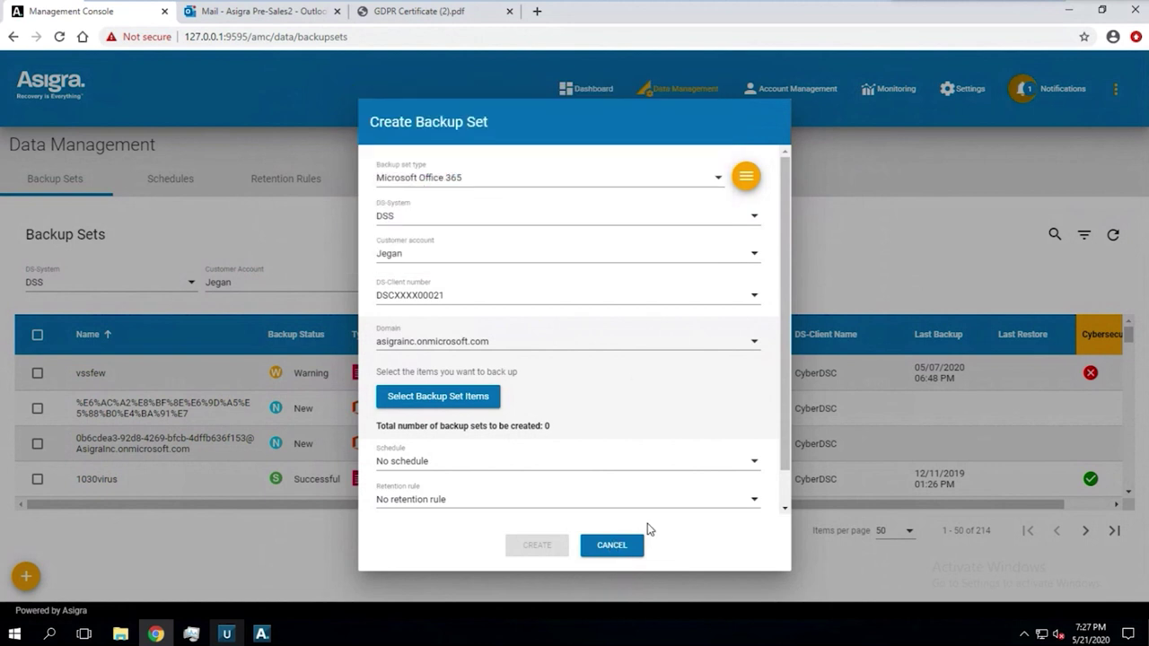
pyautogui.click(632, 547)
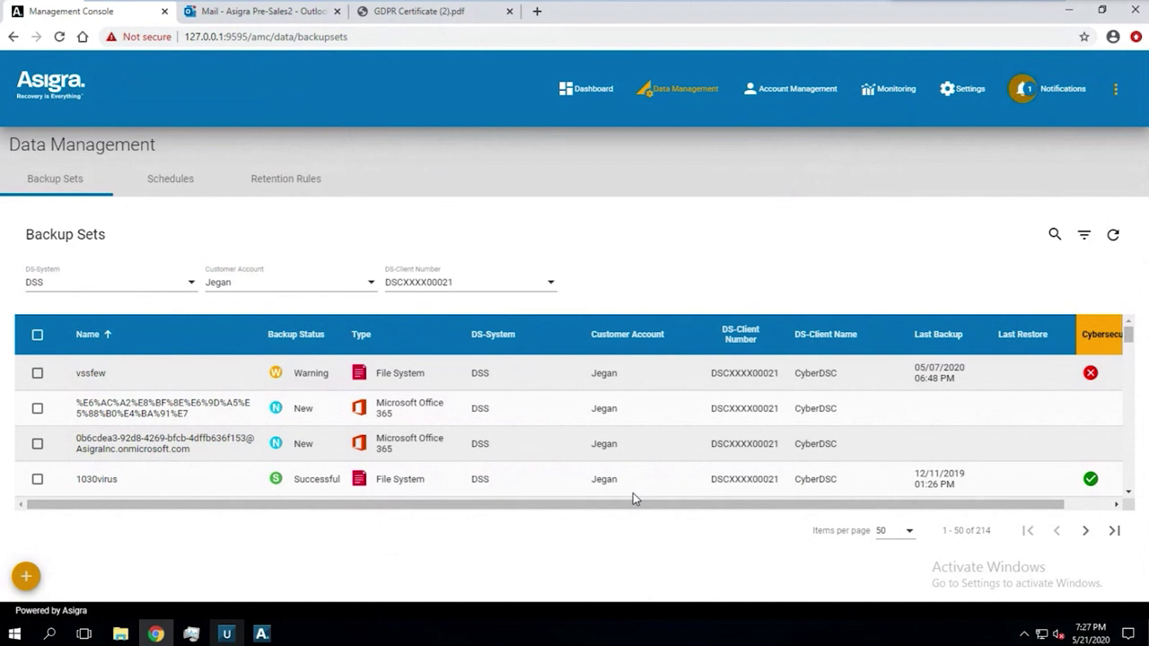
# View the GDPR Certificate (2).pdf report and return to the Management Console.
pyautogui.click(436, 11)
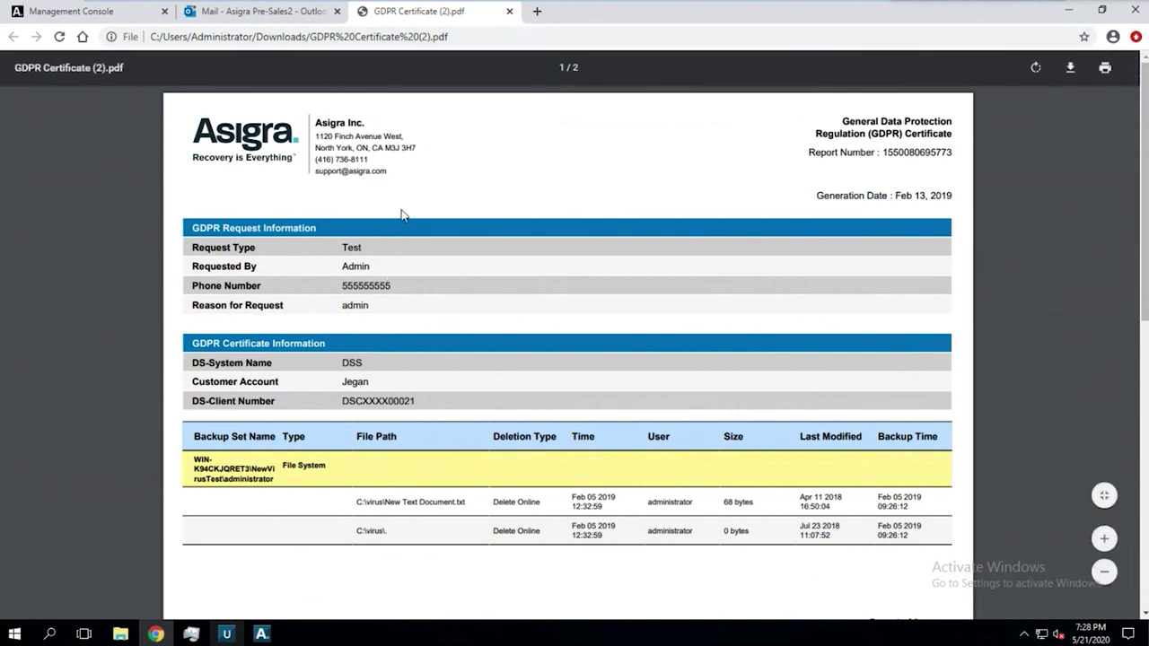
pyautogui.click(100, 13)
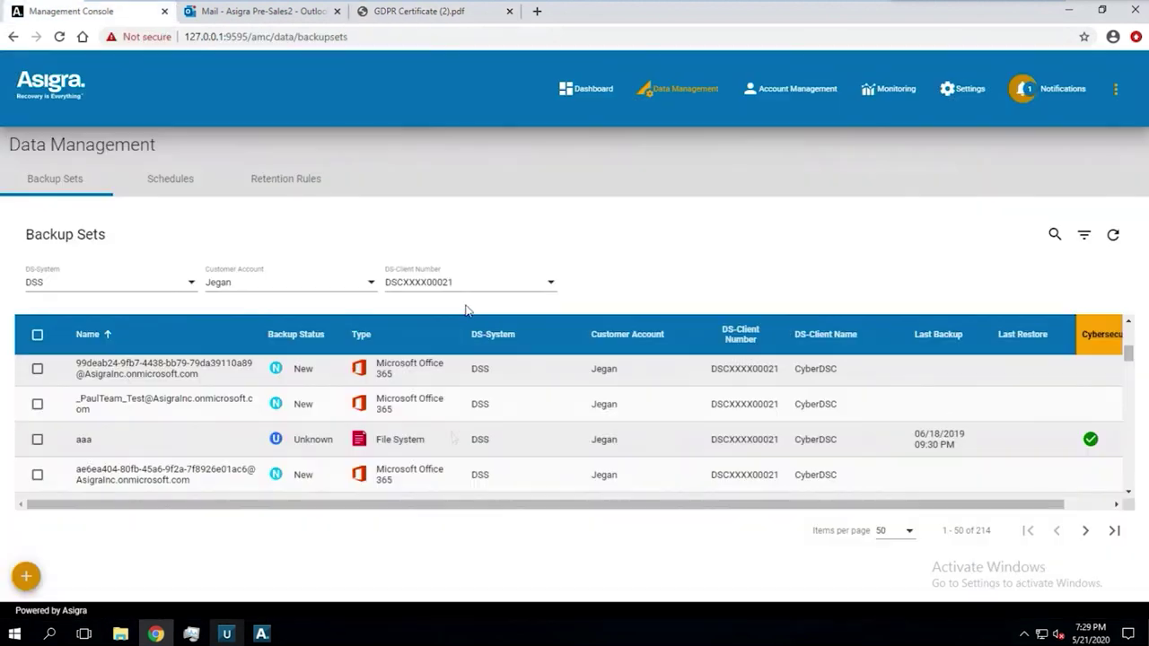
# Search the backup sets by name for "test" and select the NewVirusTest backup set.
pyautogui.click(1054, 237)
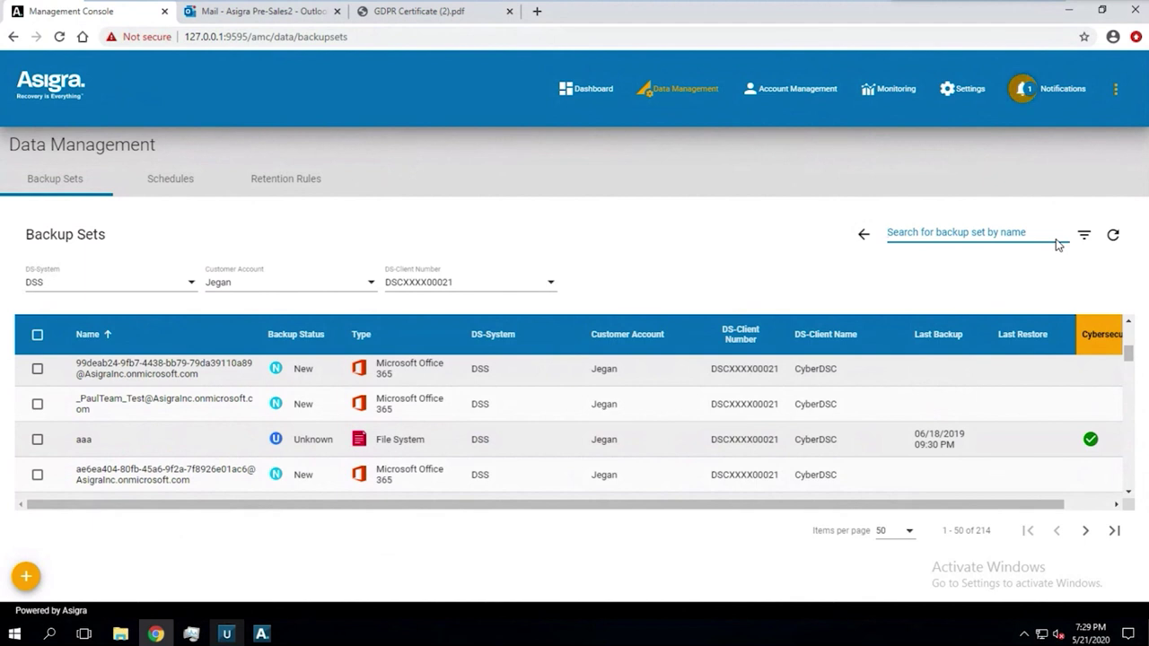
pyautogui.write('test')
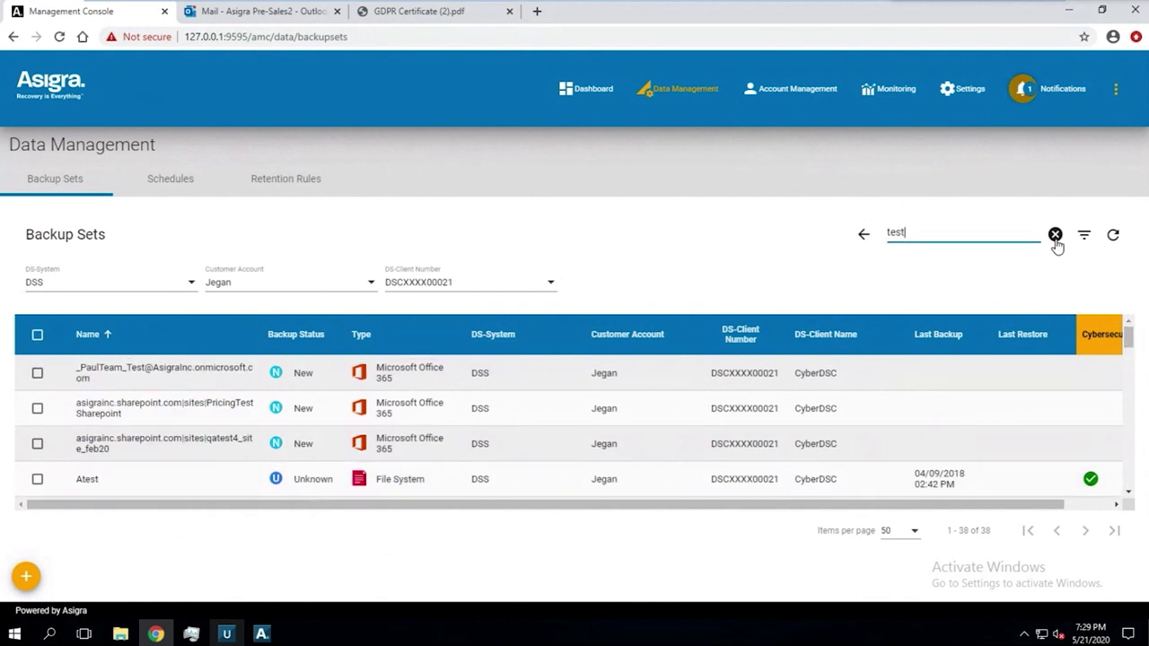
pyautogui.scroll(-5, 139, 431)
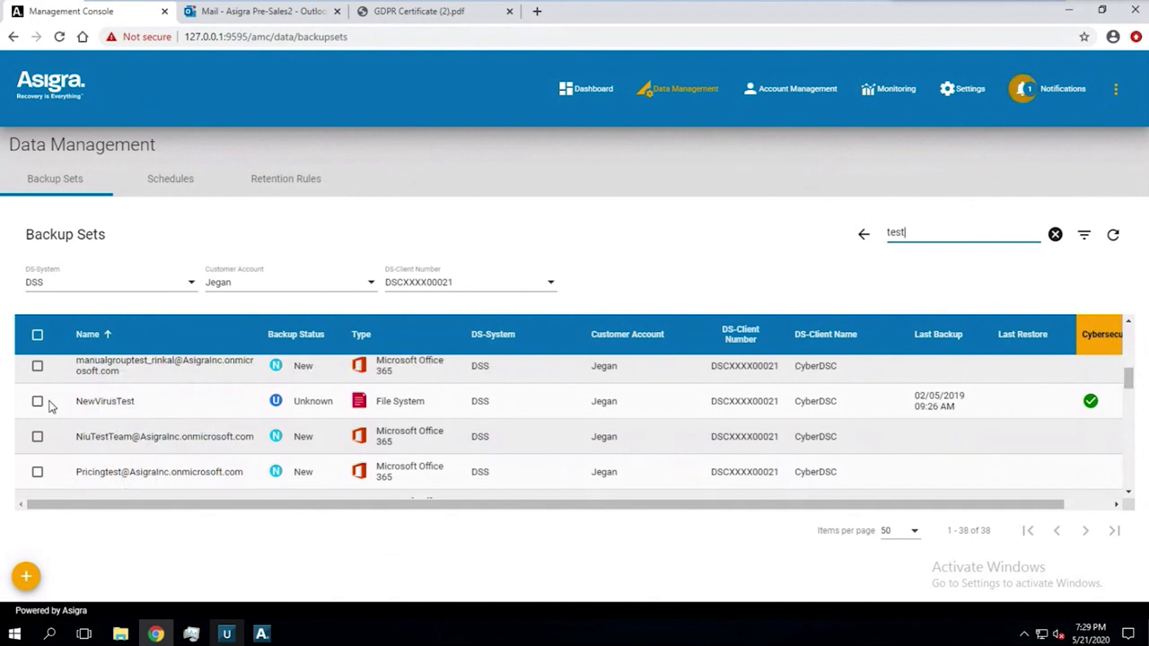
pyautogui.click(36, 404)
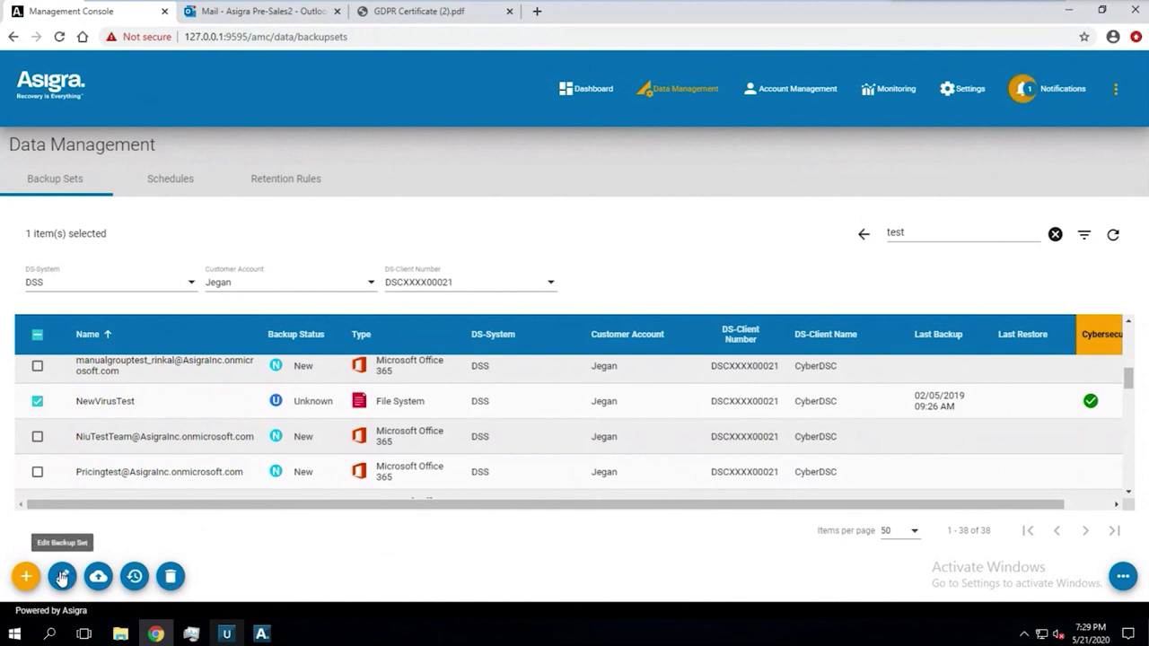
# Try restoring the Testvirua backup set with Device lost or stolen as reason, selecting New Text Document.txt in the C: virus folder.
pyautogui.click(135, 577)
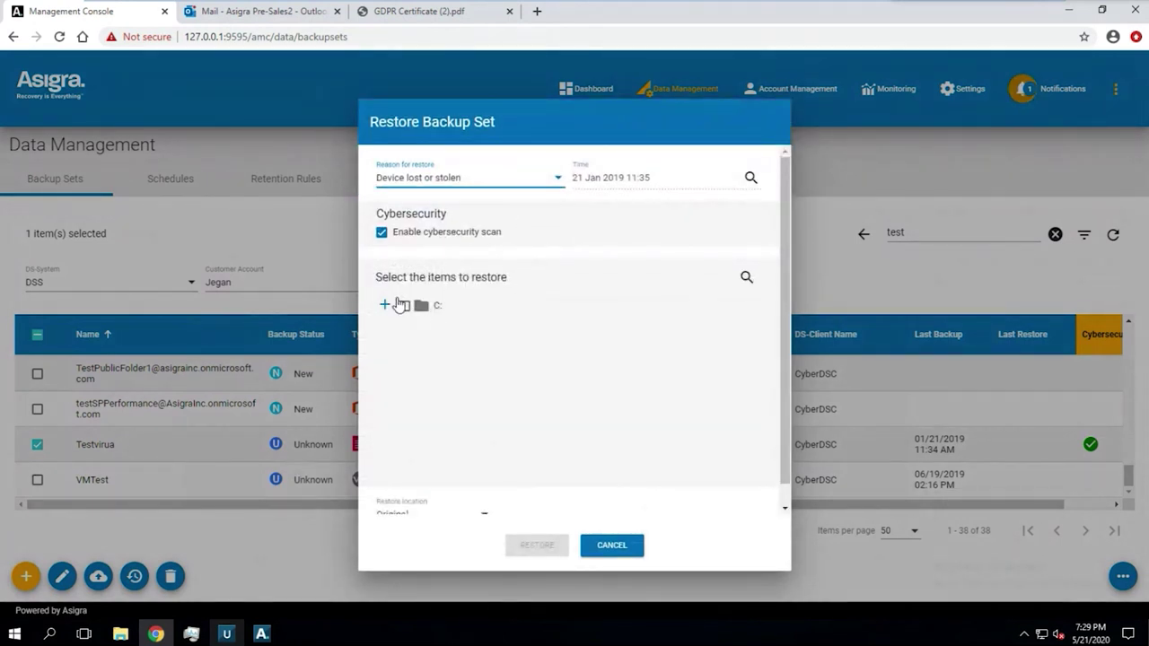
pyautogui.click(385, 308)
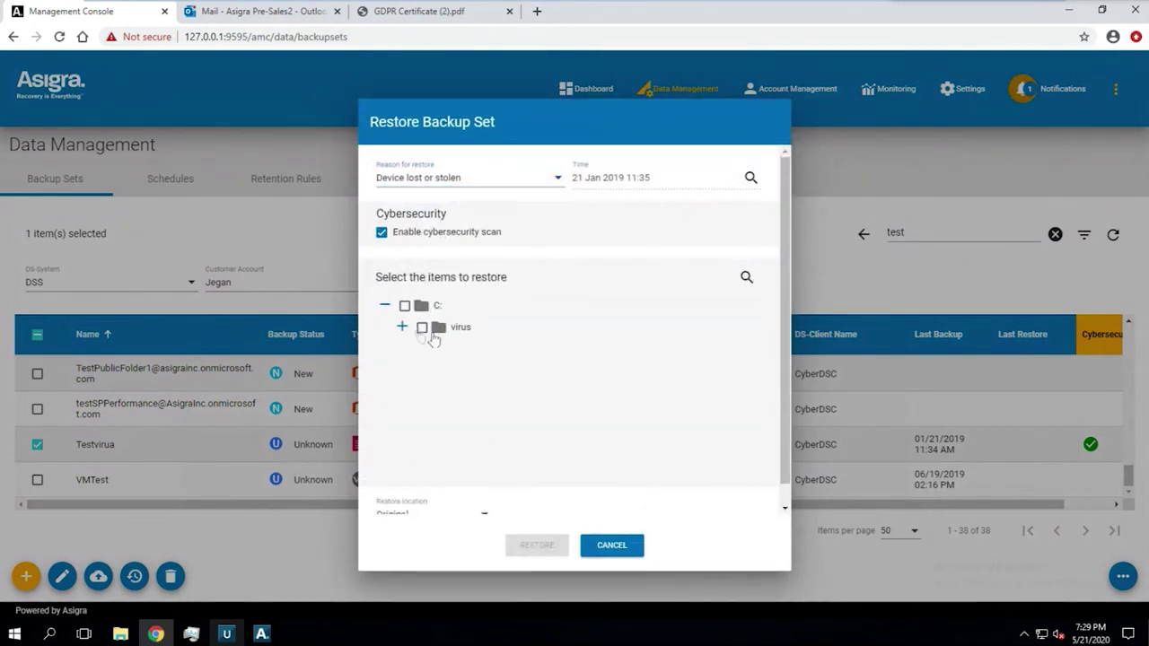
pyautogui.click(402, 328)
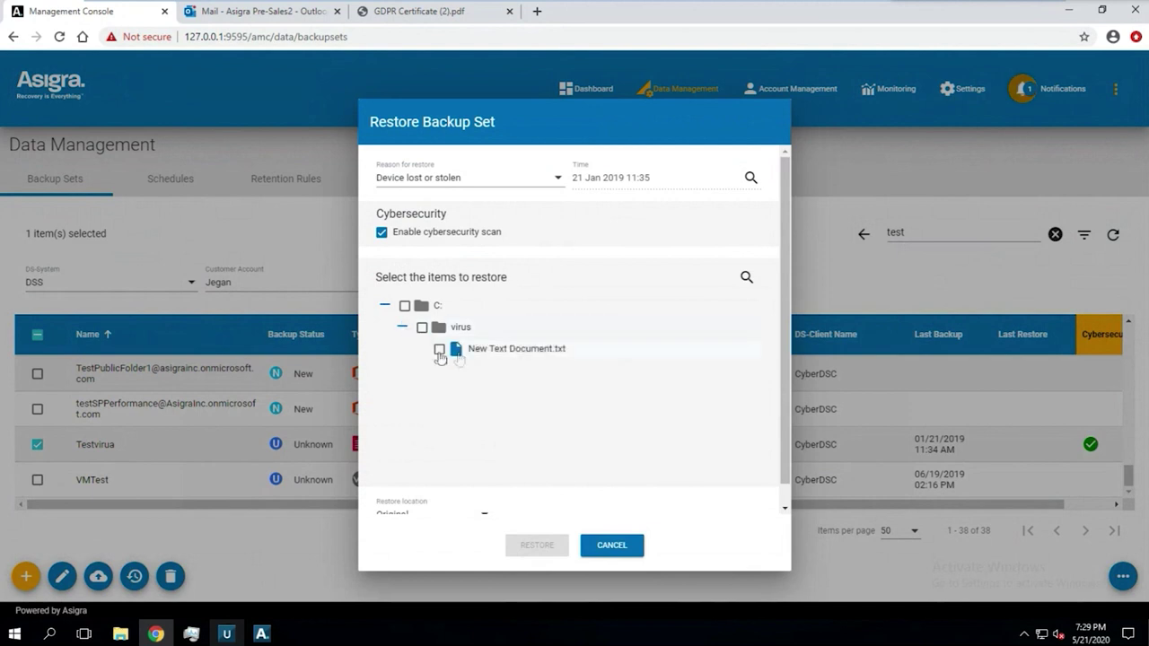
pyautogui.click(475, 349)
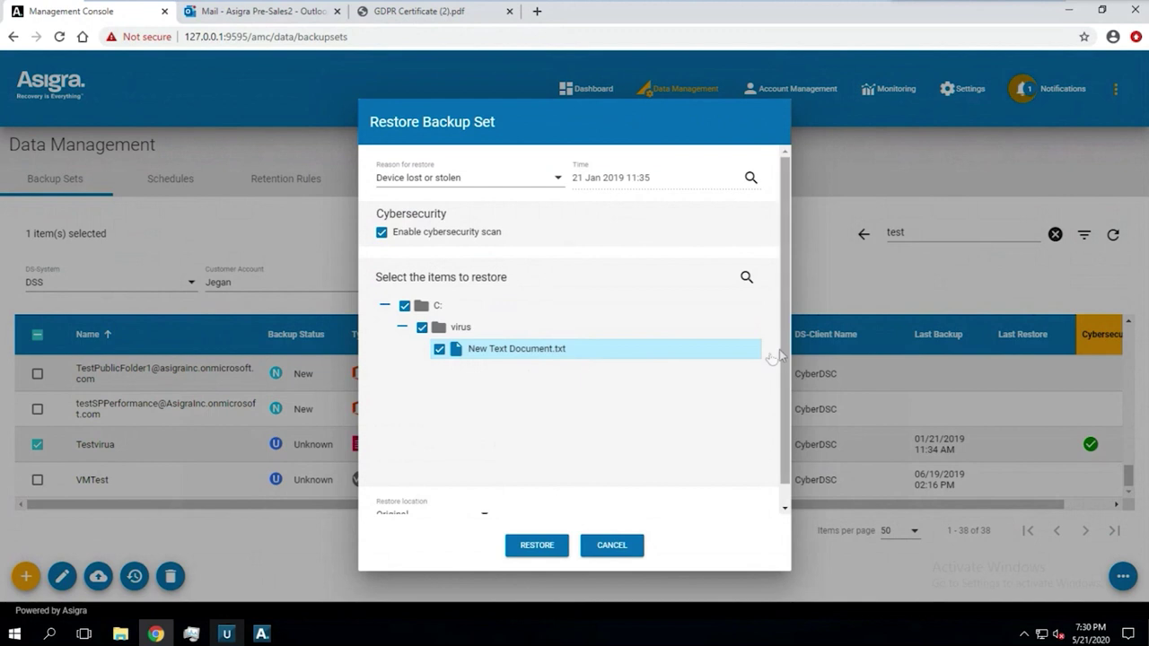
# Try reloading the restore items and selecting the whole C: drive, check the restore location options, and cancel the restore.
pyautogui.scroll(-1, 784, 346)
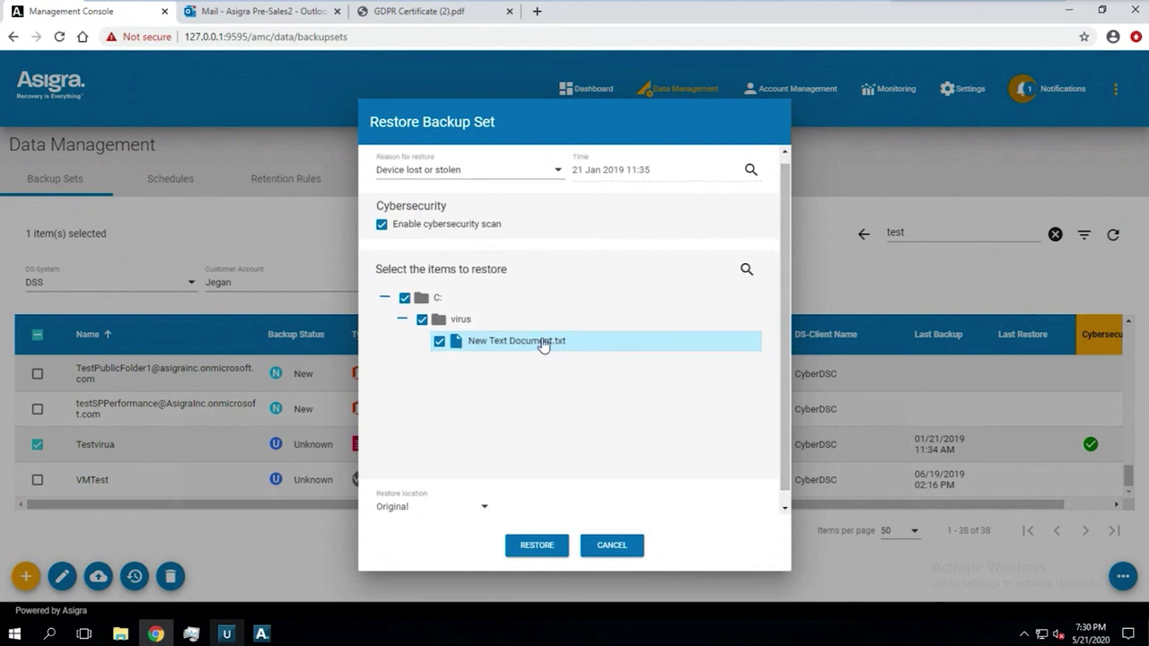
pyautogui.click(746, 269)
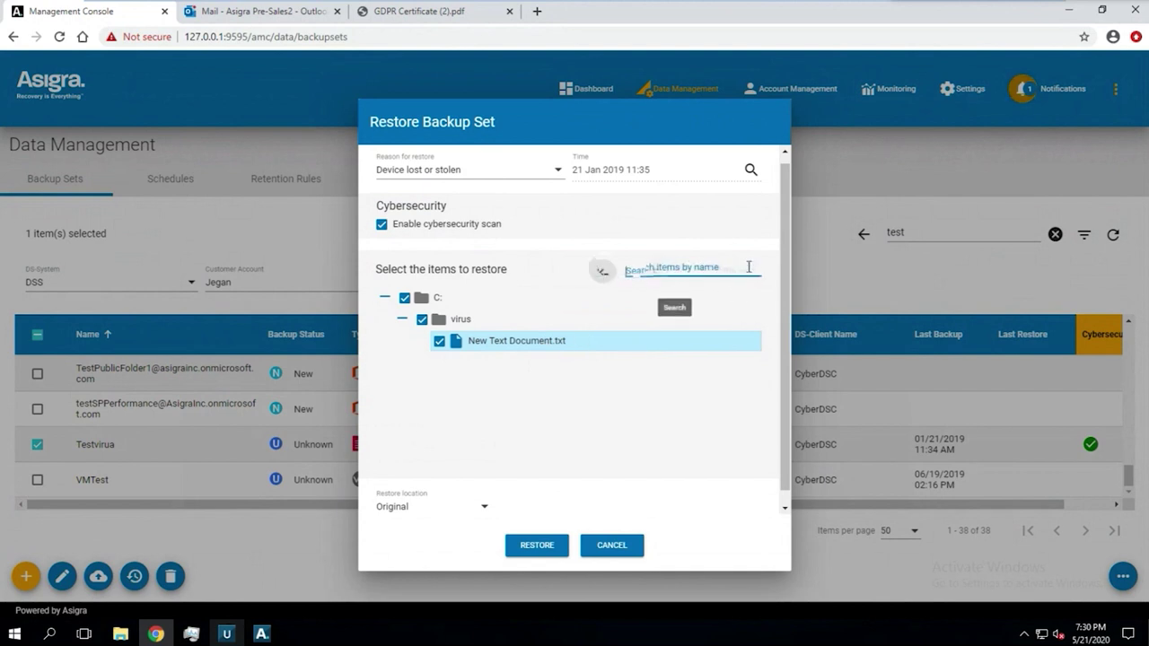
pyautogui.click(751, 169)
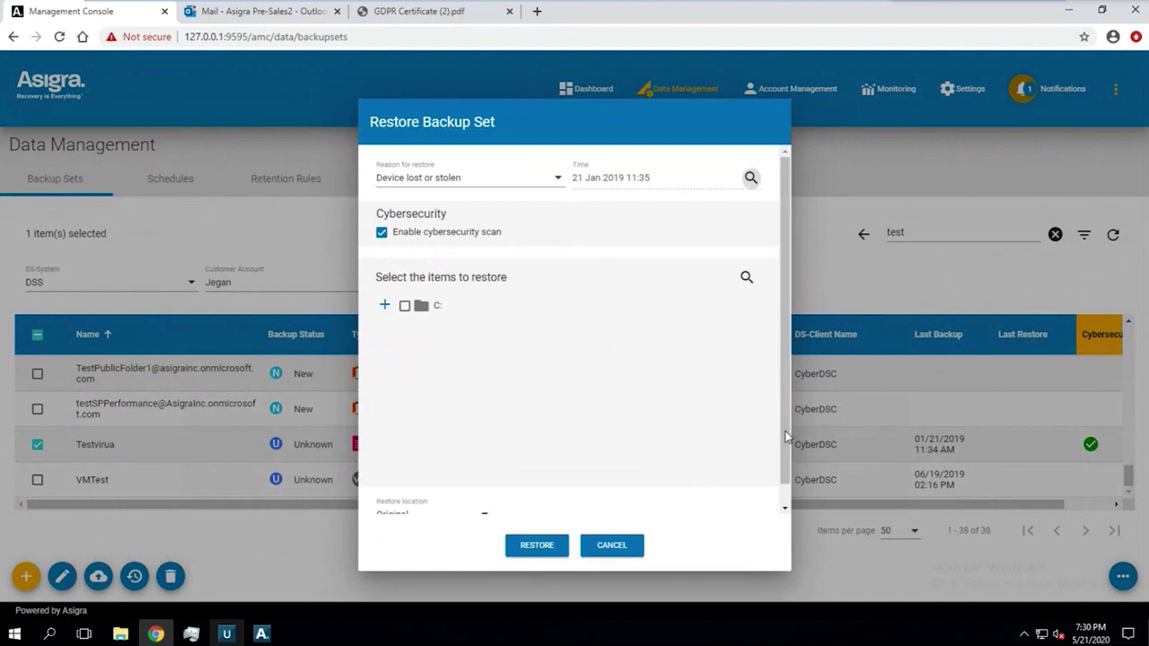
pyautogui.scroll(-1, 787, 426)
pyautogui.click(398, 291)
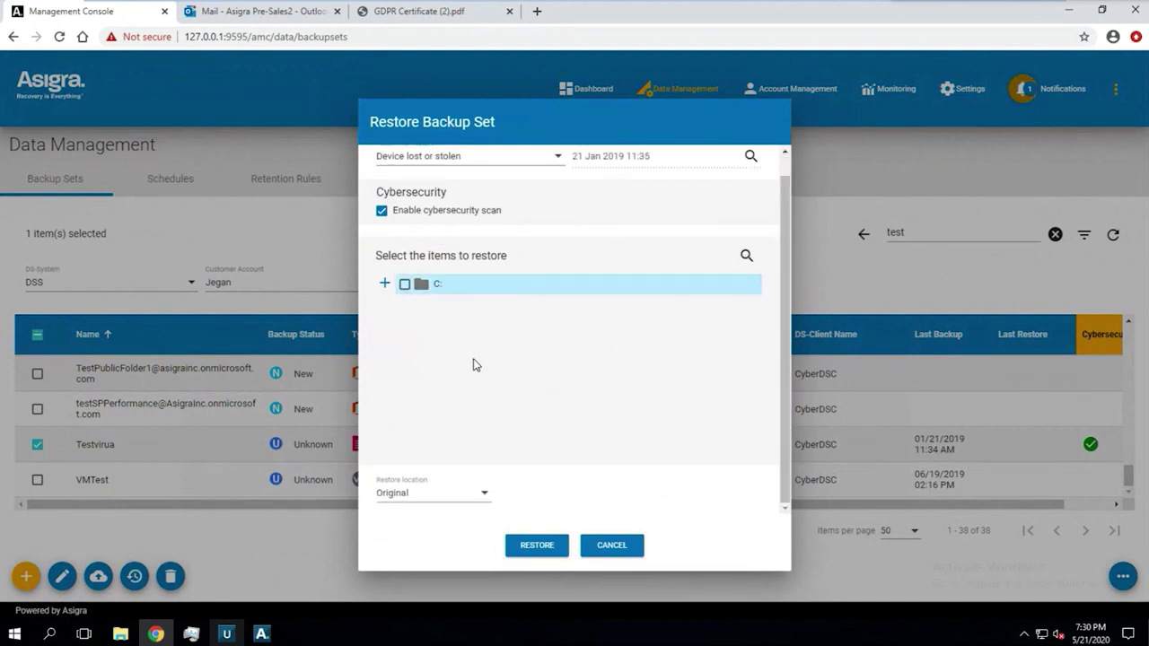
pyautogui.click(404, 283)
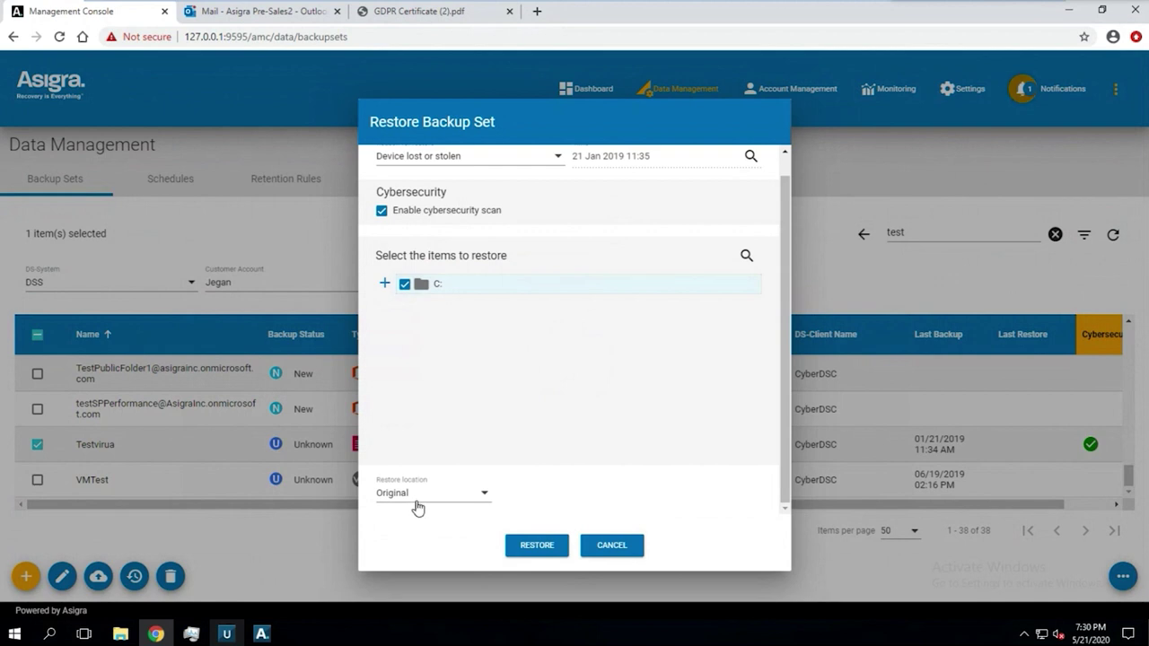
pyautogui.click(417, 496)
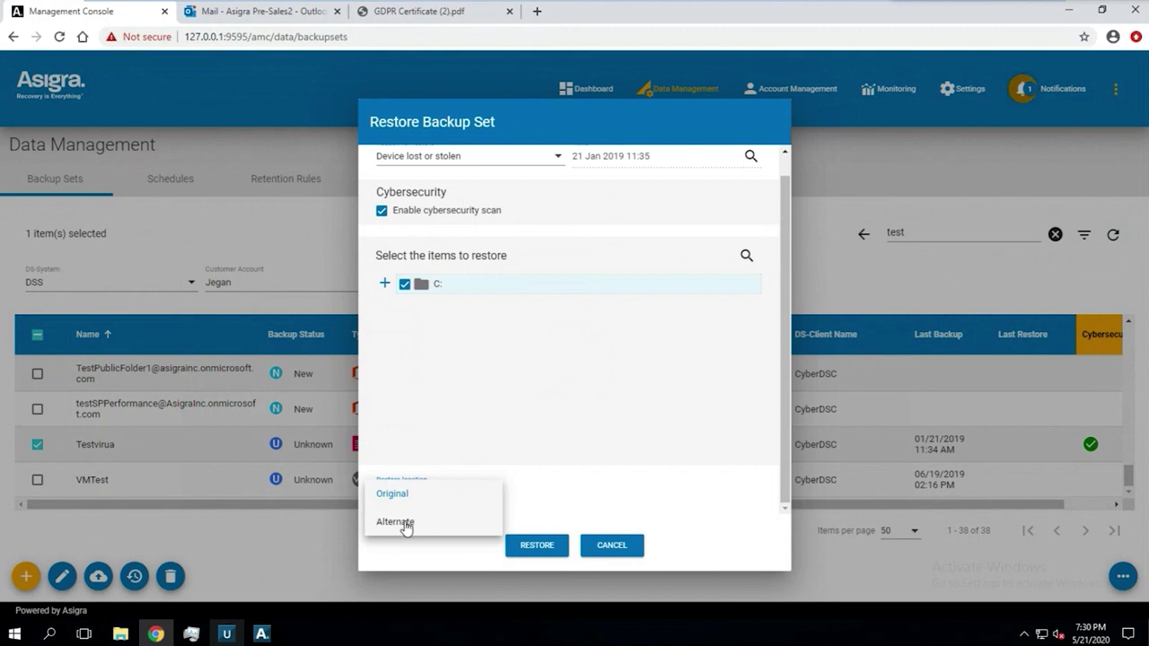
pyautogui.click(545, 416)
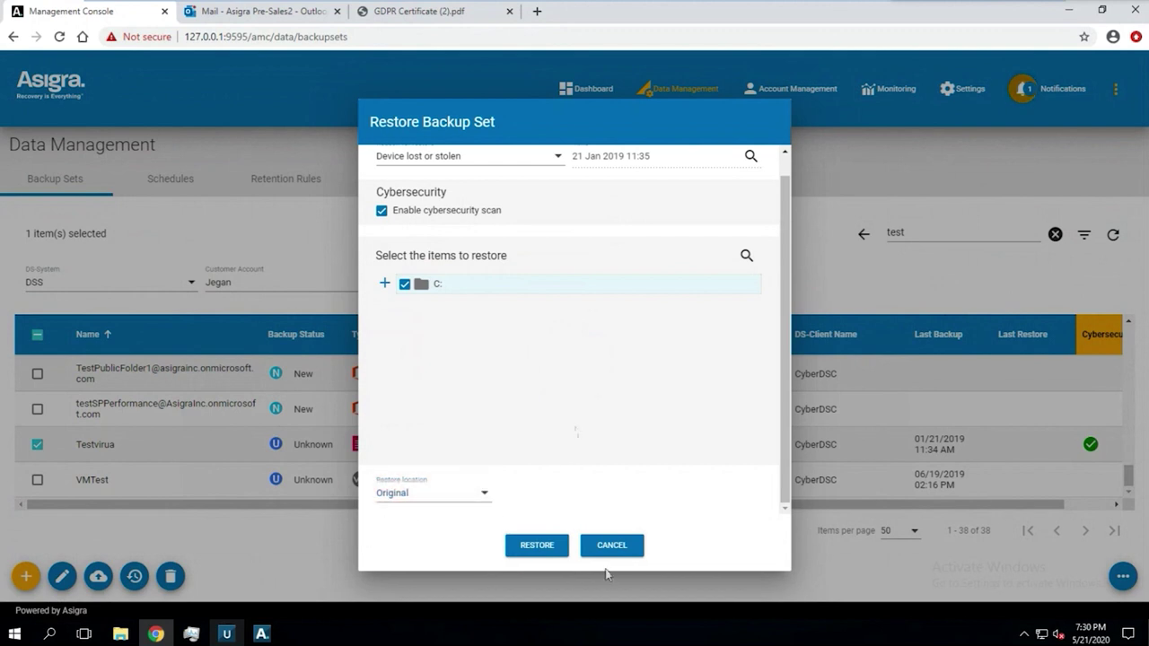
pyautogui.click(612, 548)
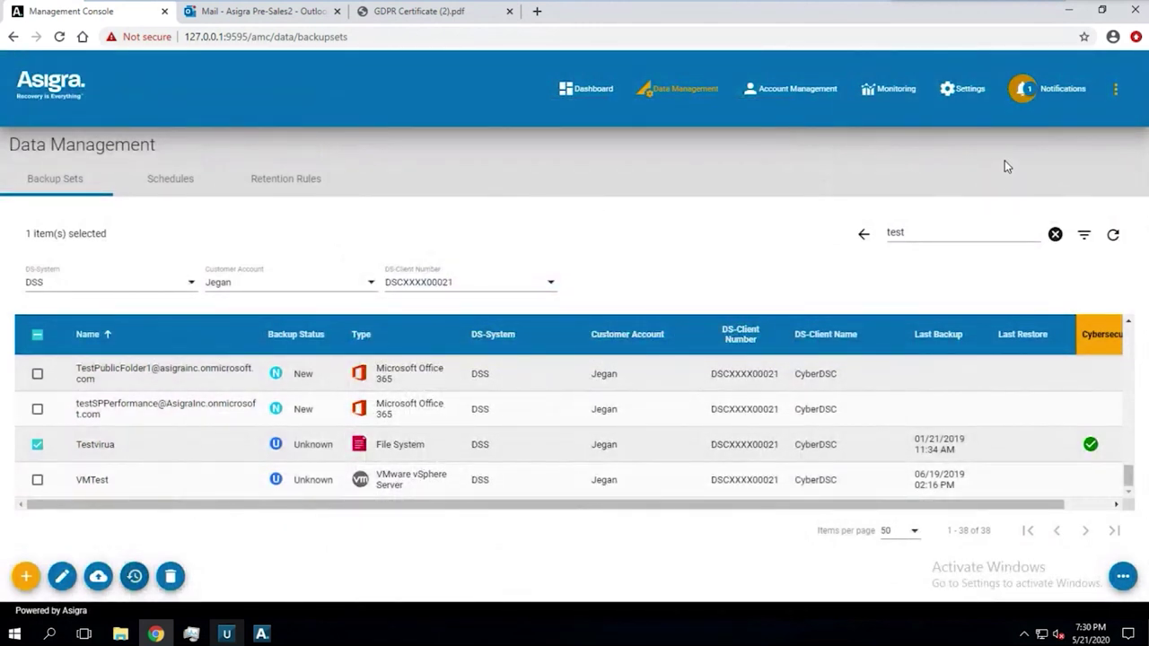
# Examine the second user's DS-Client permissions under Users & Permissions in the settings.
pyautogui.click(959, 92)
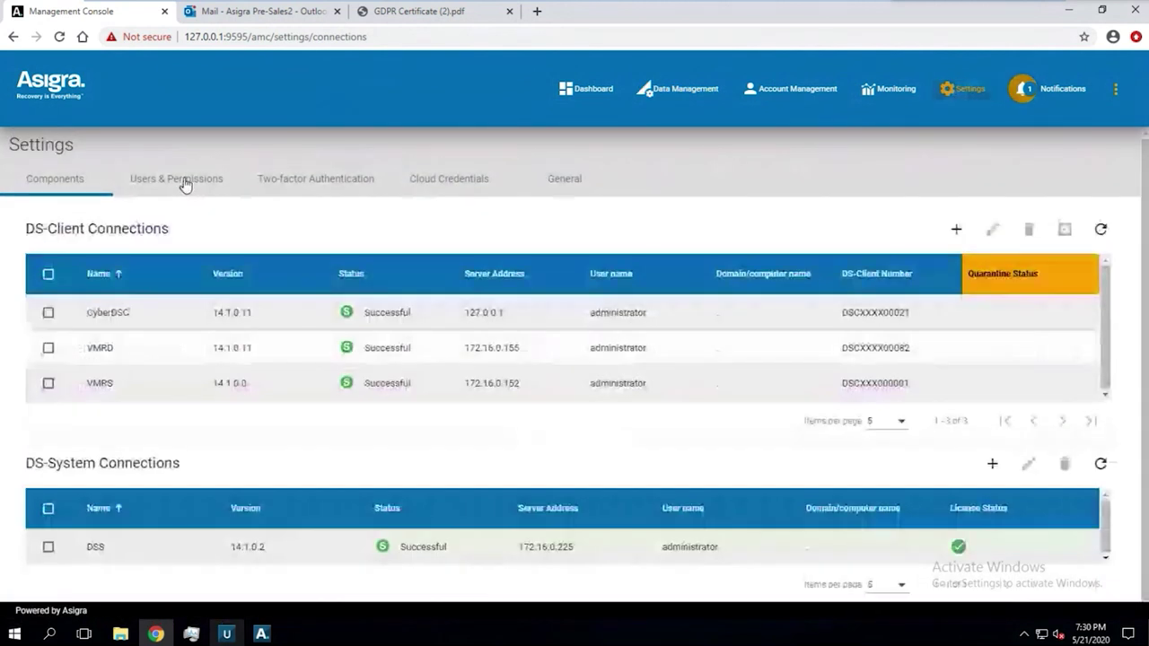
pyautogui.click(182, 179)
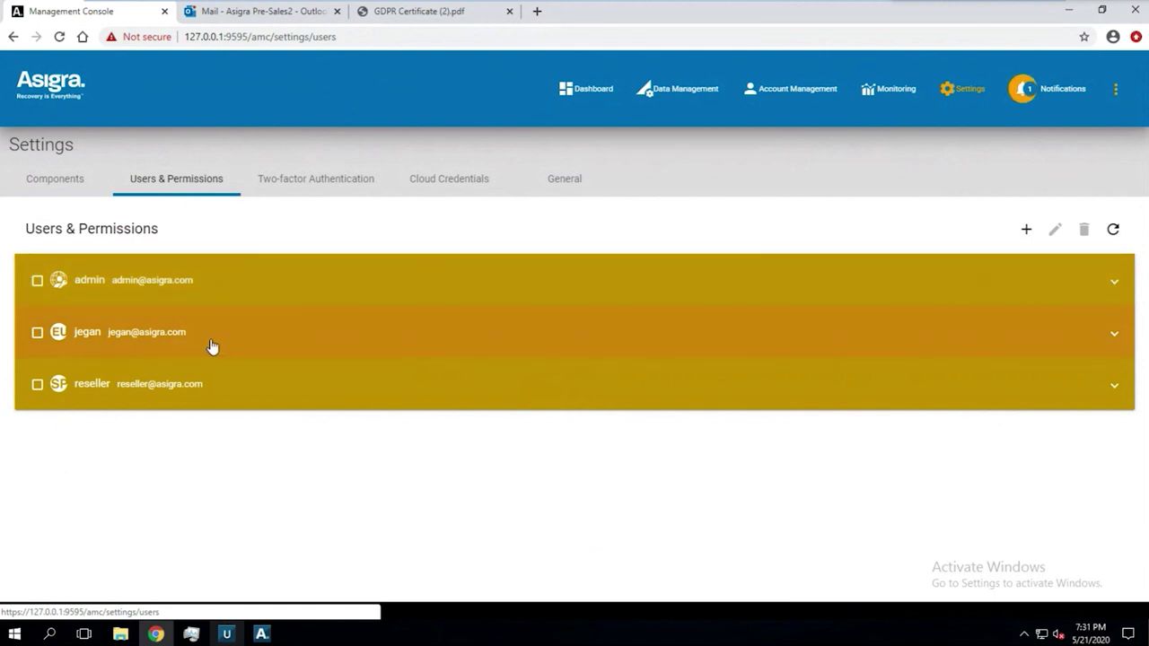
pyautogui.click(211, 346)
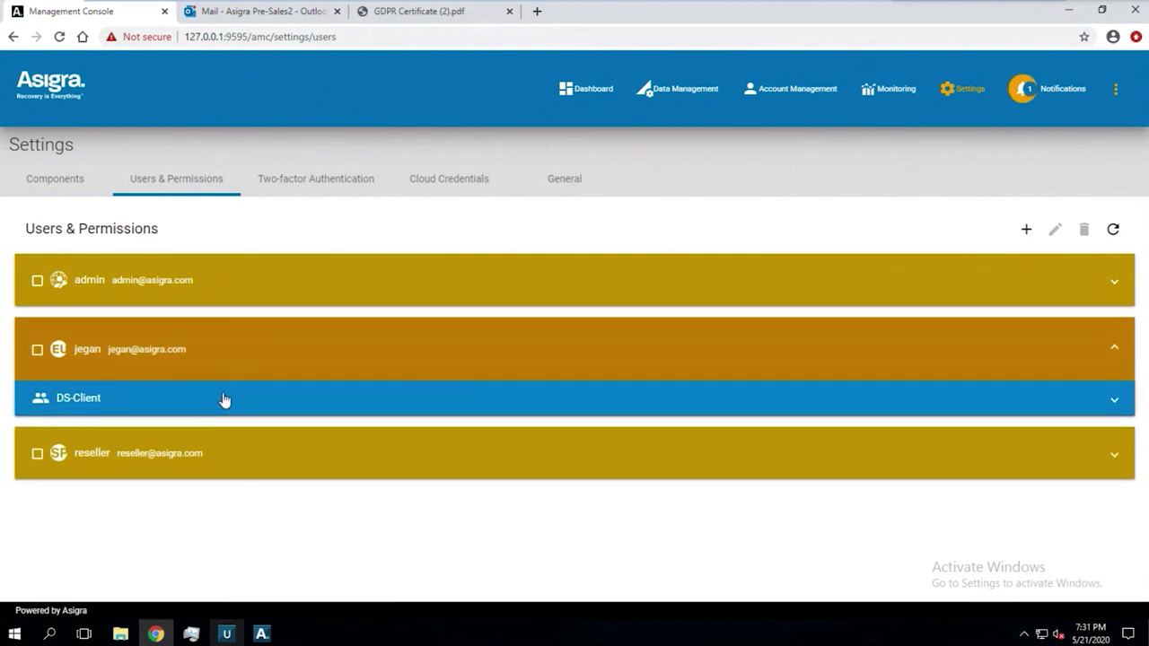
pyautogui.click(225, 400)
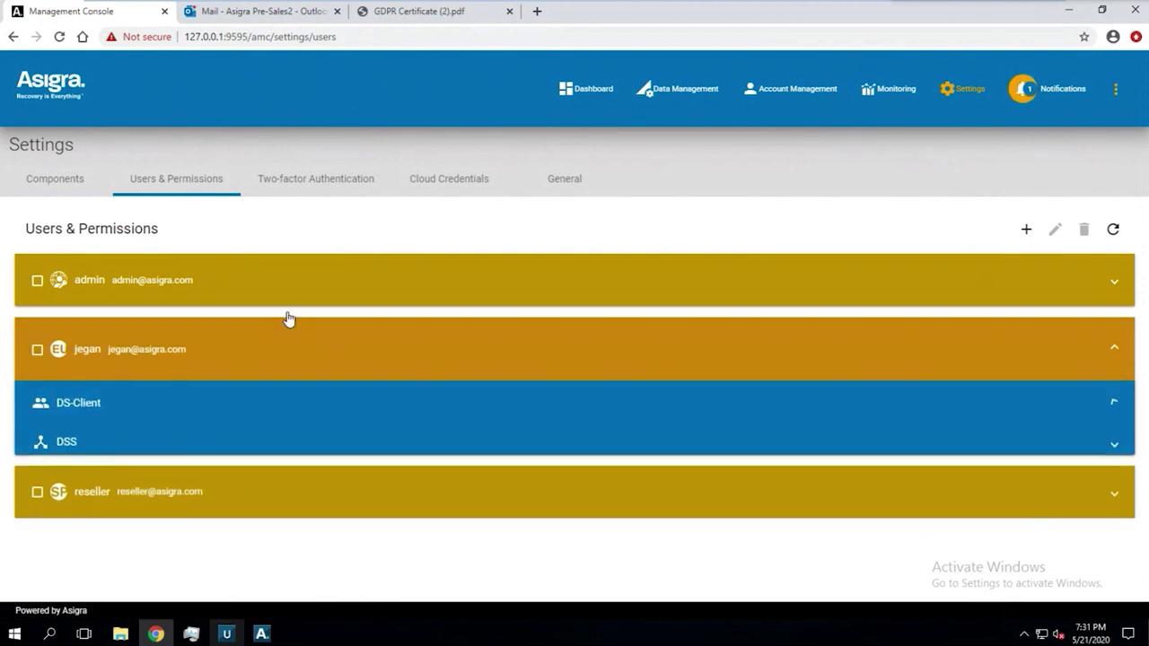
pyautogui.click(248, 487)
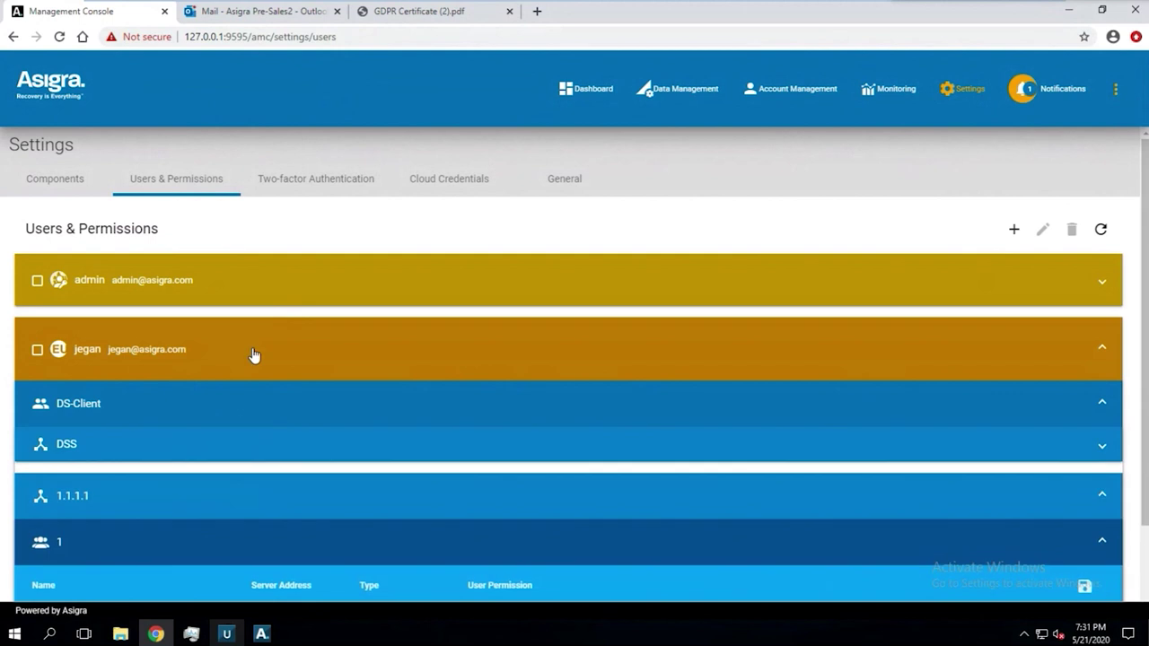
# Return to Data Management and expand the retention rules of DSS to show the second customer account's DS-Client.
pyautogui.click(673, 94)
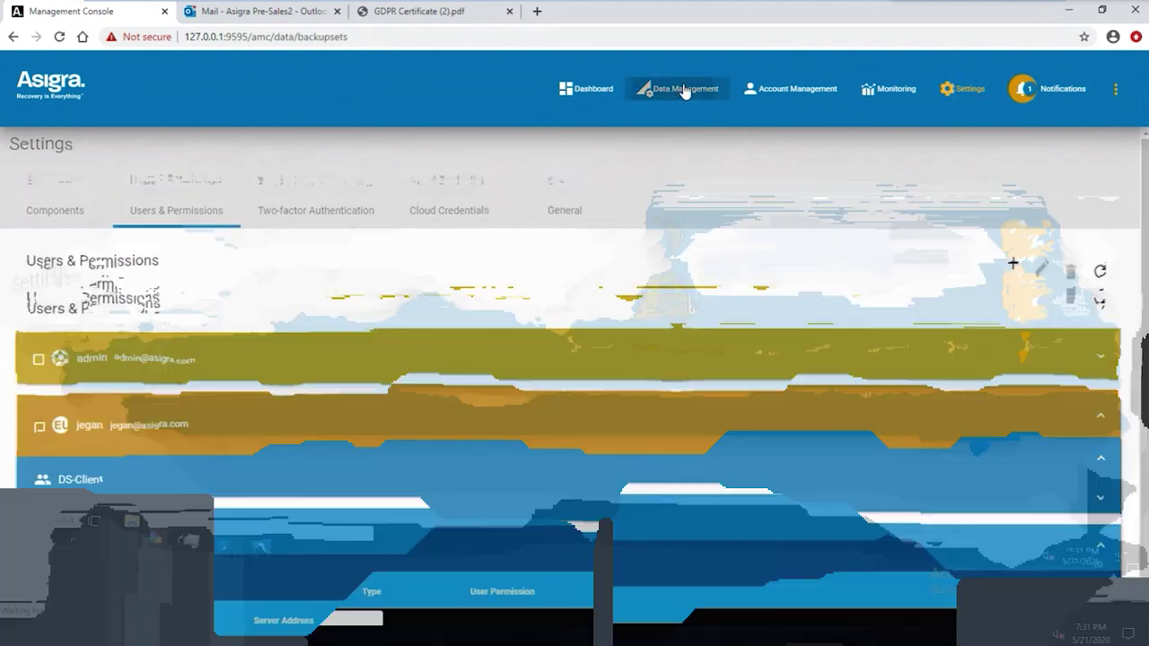
pyautogui.click(59, 36)
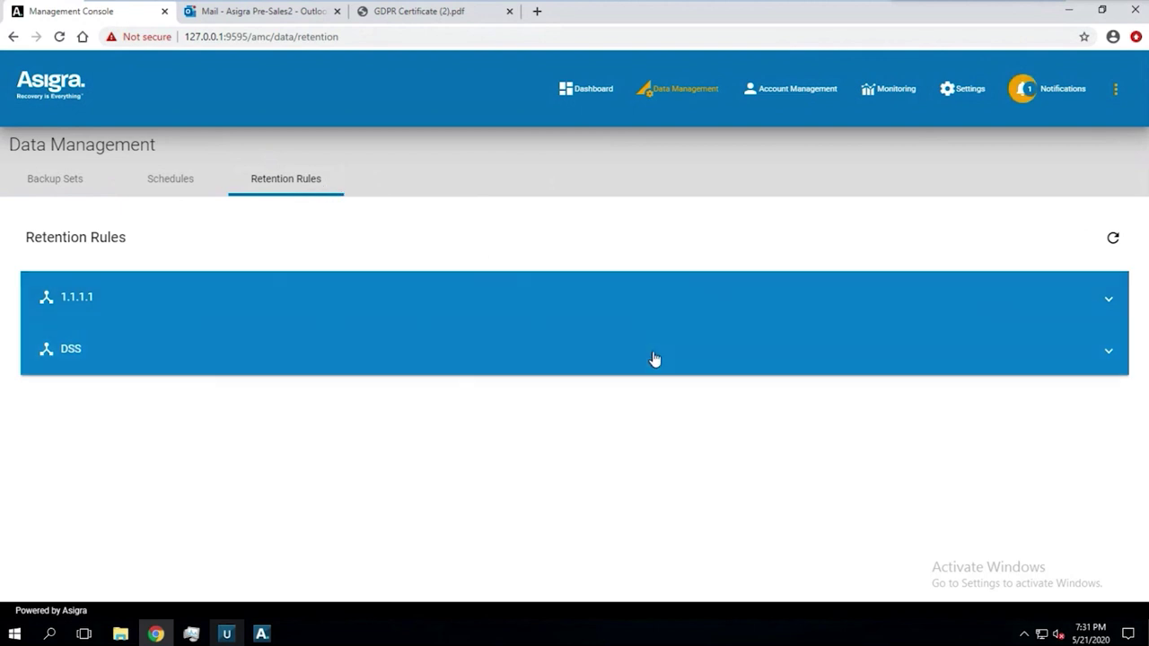
pyautogui.click(652, 361)
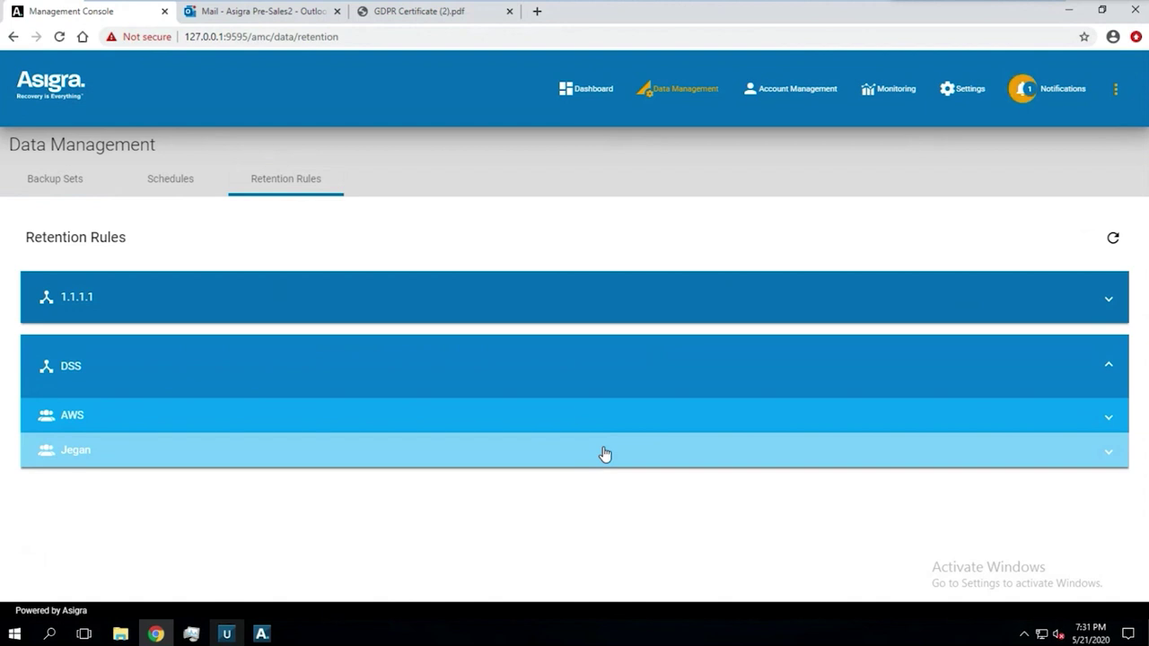
pyautogui.click(605, 454)
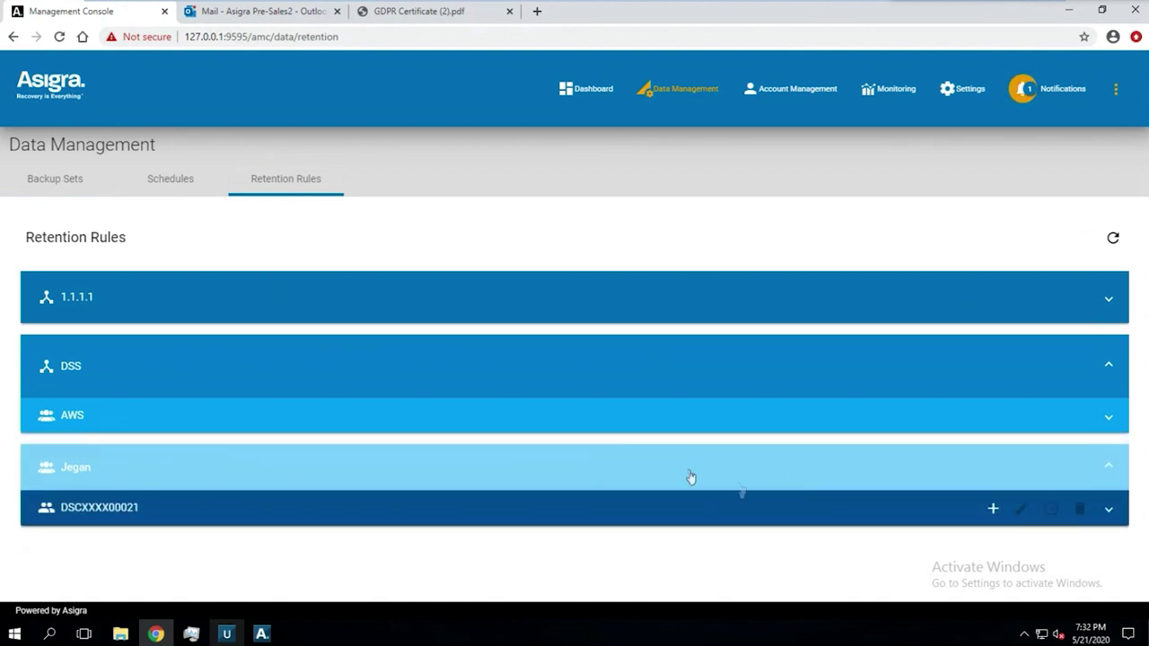
# Start a retention rule for this DS-Client named "10 year ret" that keeps all generations for the last 1 day.
pyautogui.click(993, 509)
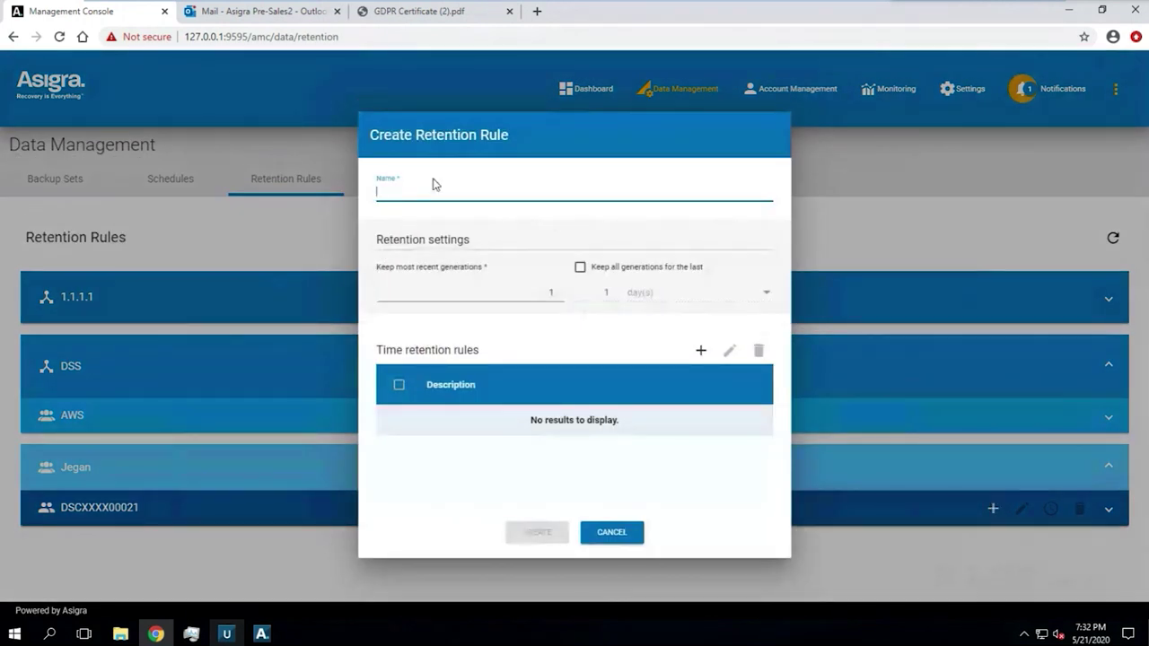
pyautogui.write('10 year ret')
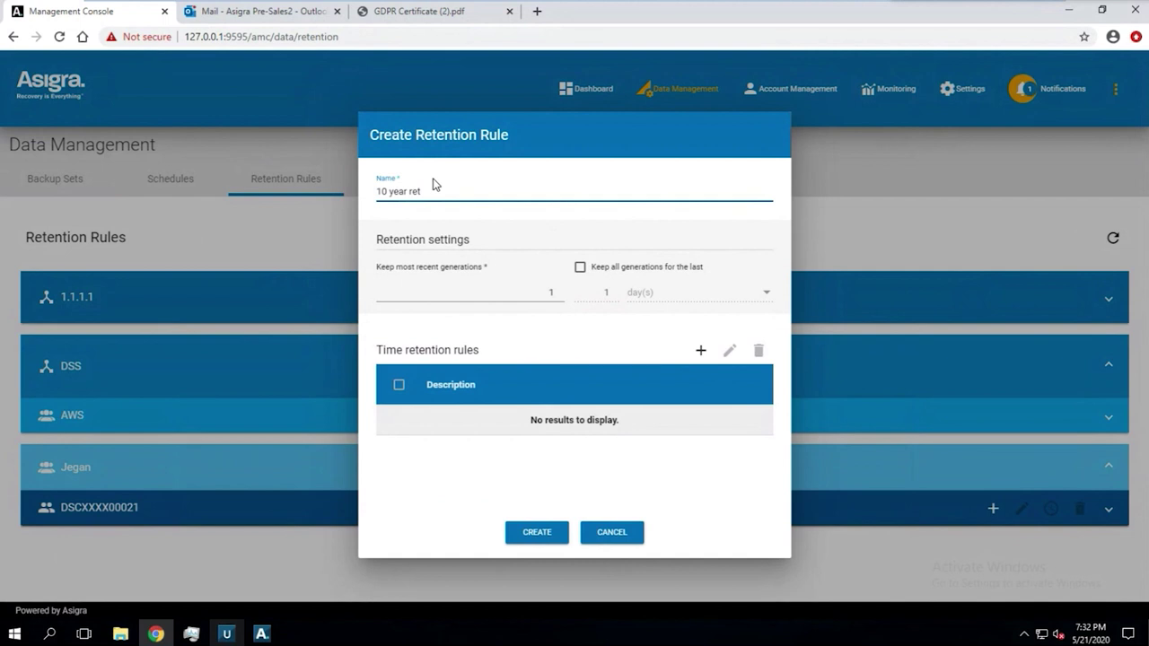
pyautogui.click(581, 269)
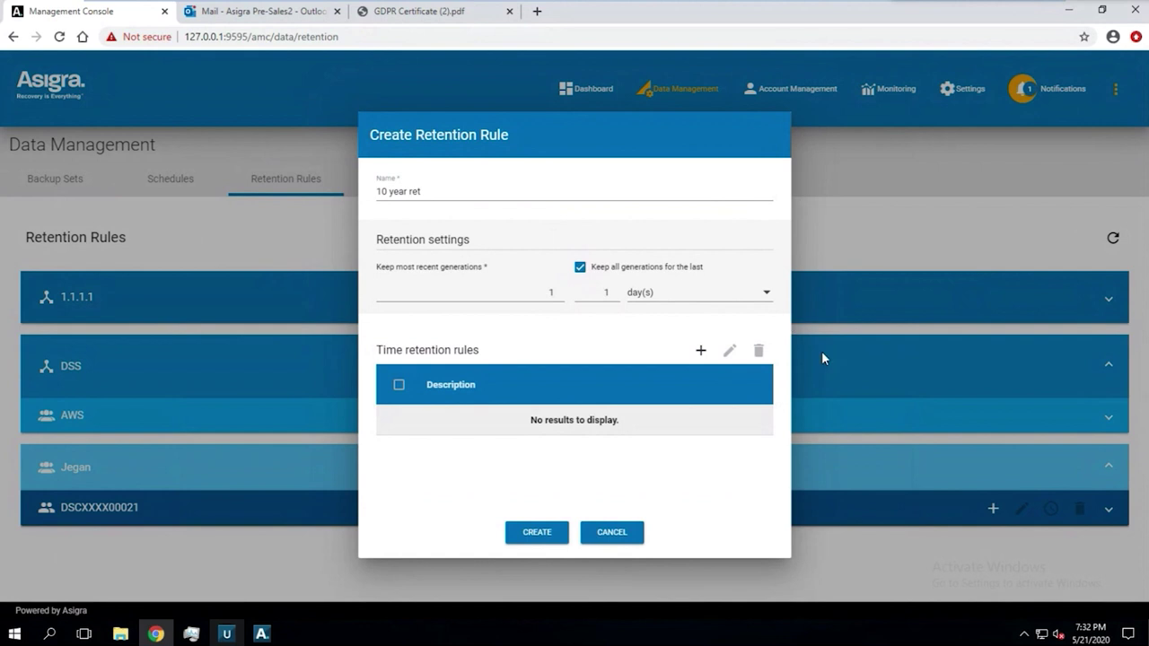
# Add a time retention rule that keeps one generation every 1 day for the last 1 week.
pyautogui.click(701, 350)
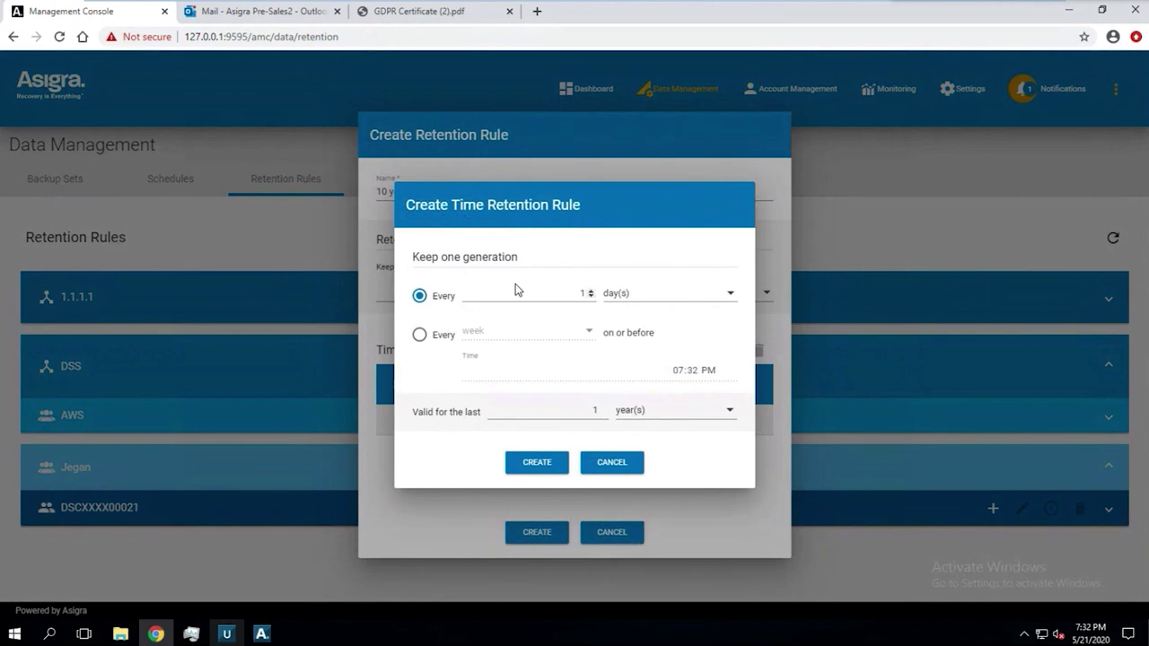
pyautogui.click(662, 418)
pyautogui.click(632, 355)
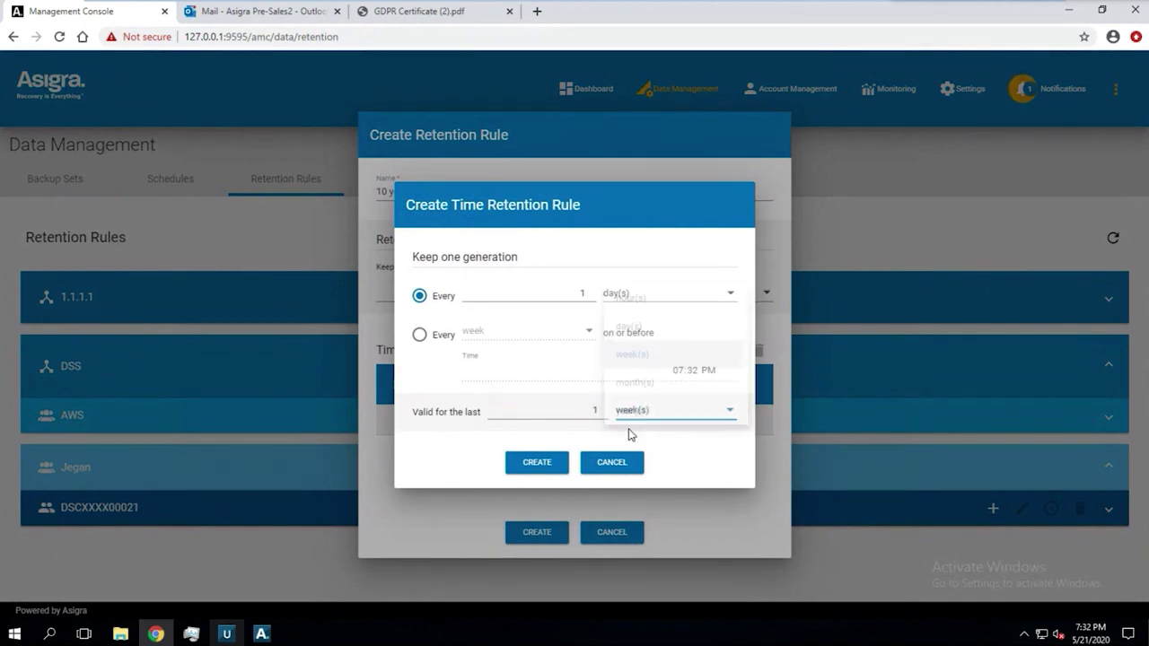
pyautogui.click(538, 462)
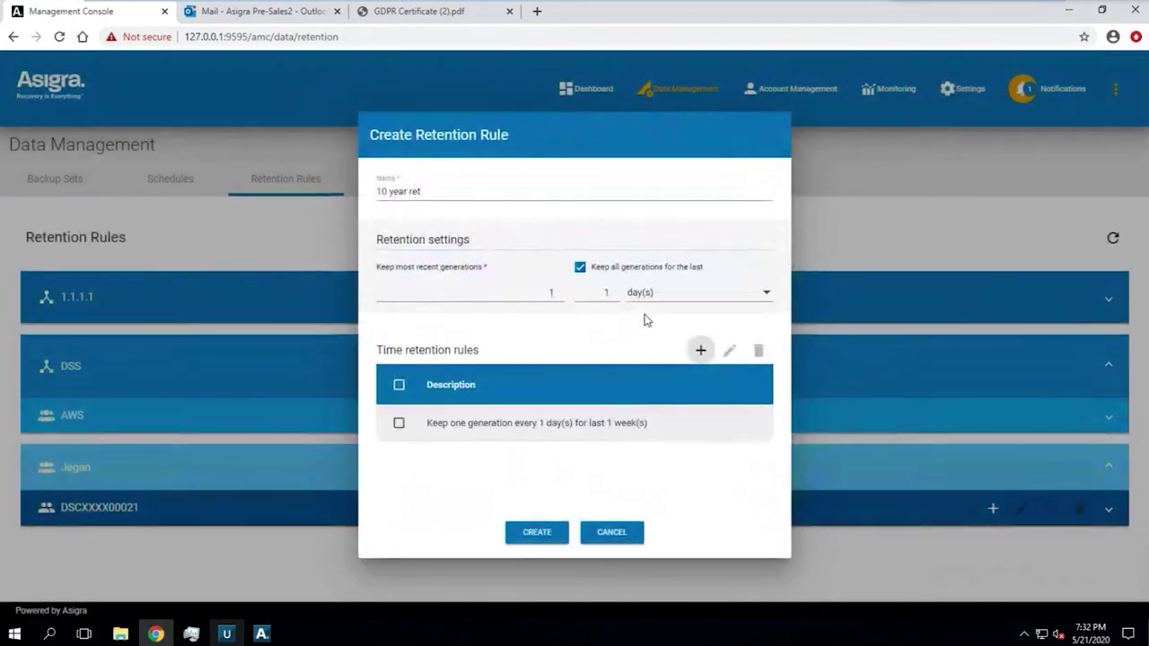
# Add a time retention rule that keeps one generation every 1 week for the last 1 month.
pyautogui.click(700, 350)
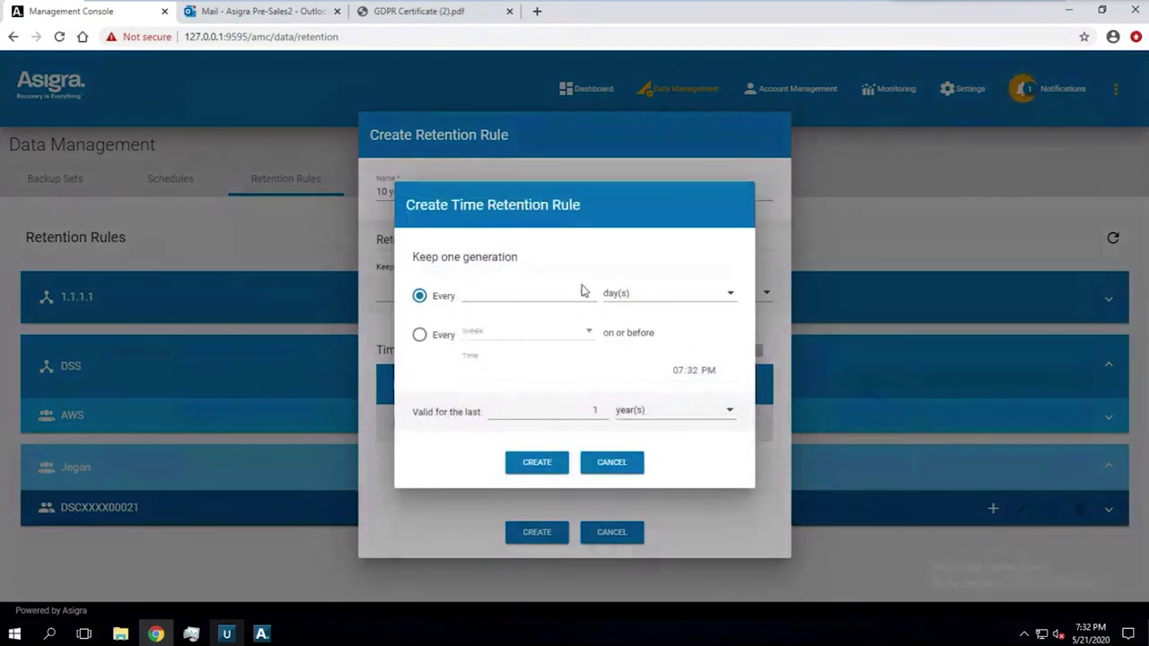
pyautogui.click(656, 305)
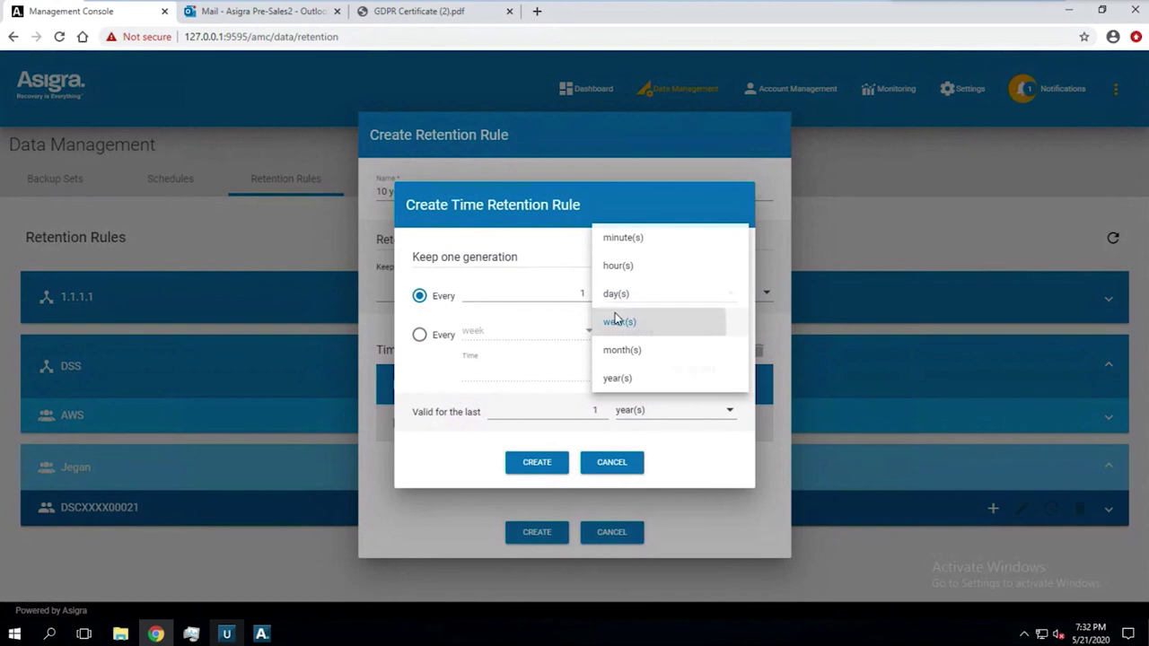
pyautogui.click(649, 320)
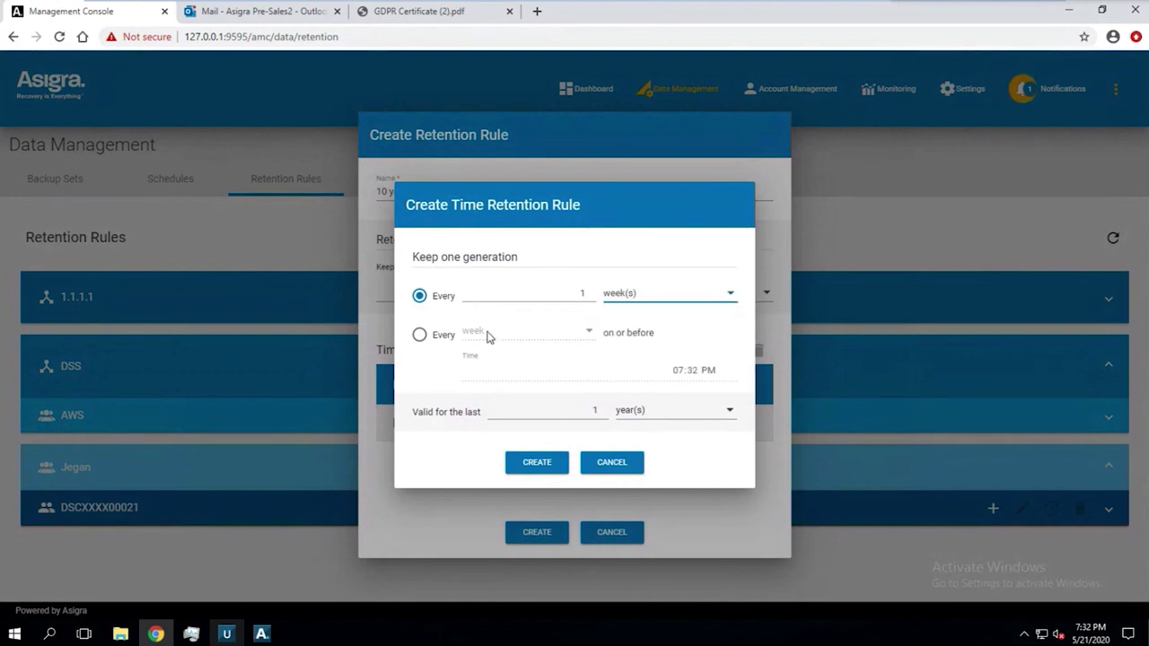
pyautogui.click(663, 418)
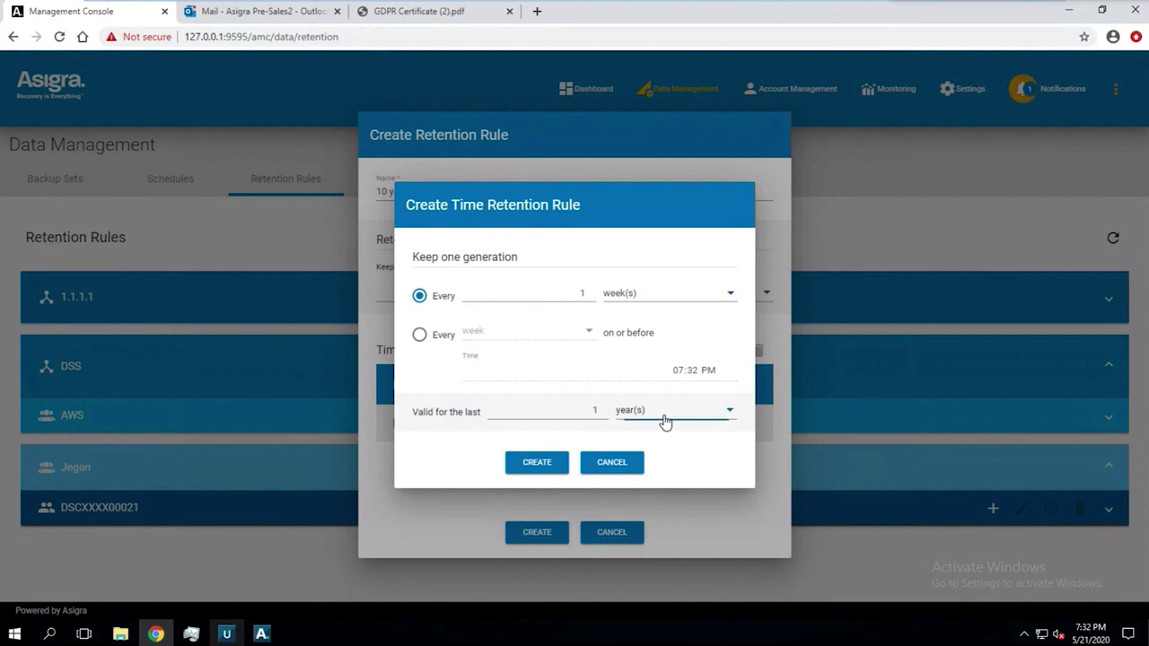
pyautogui.click(654, 383)
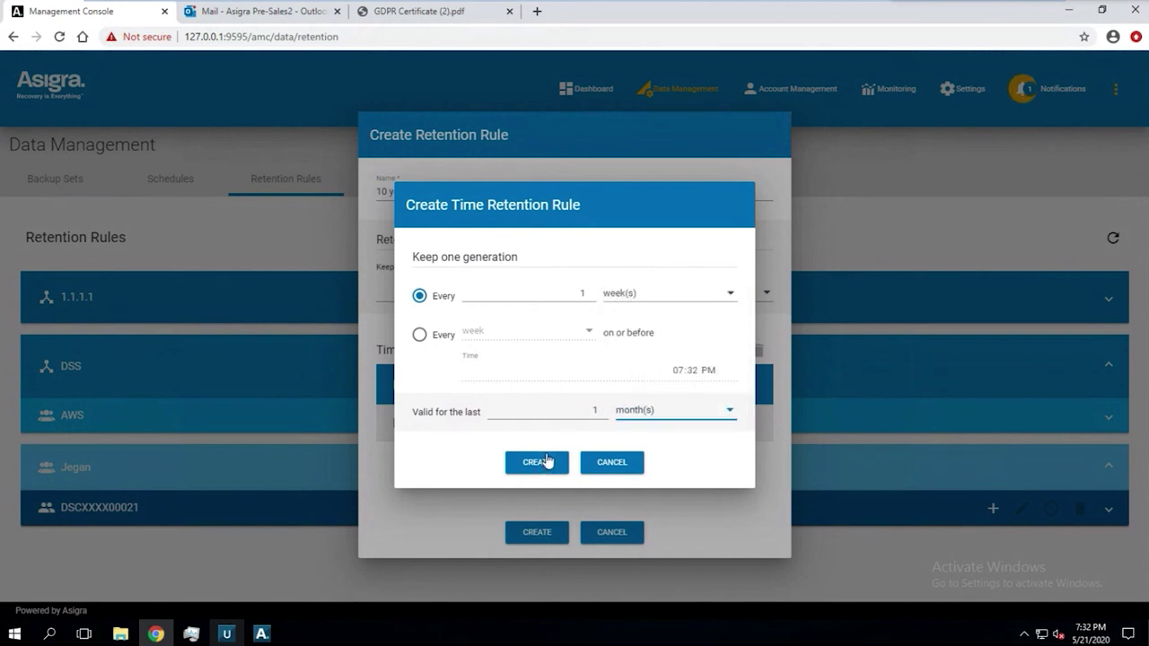
pyautogui.click(544, 461)
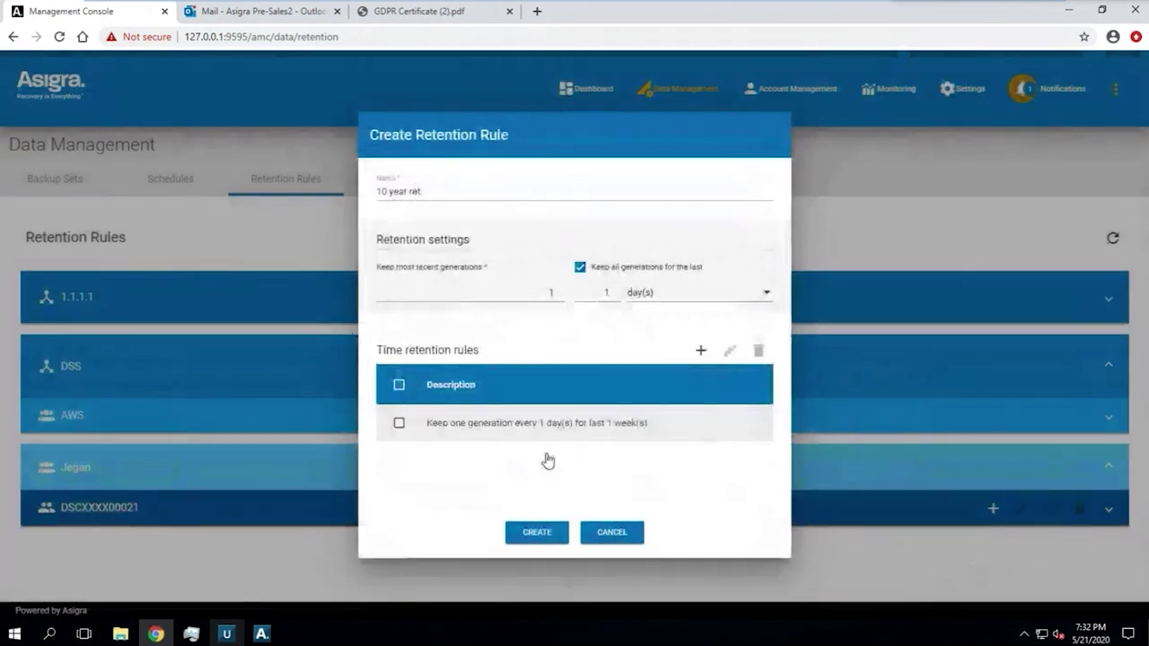
# Add a time retention rule keeping one generation every 1 month for the last 1 year, and discard the whole "10 year ret" retention rule.
pyautogui.click(700, 351)
pyautogui.click(644, 295)
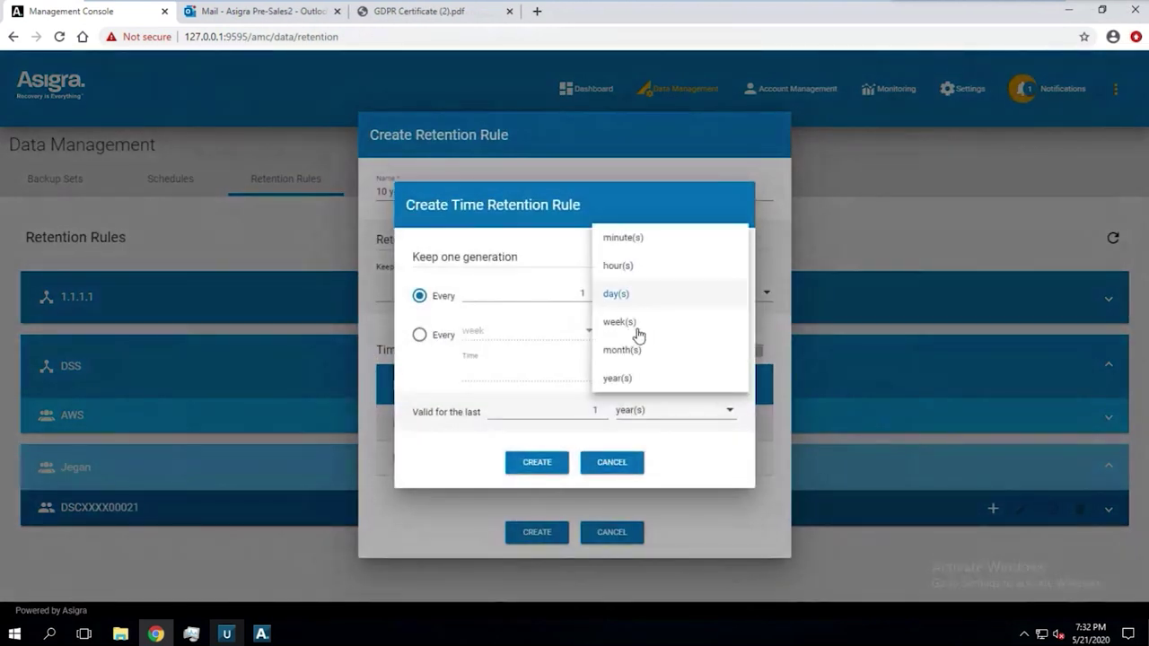
pyautogui.click(639, 351)
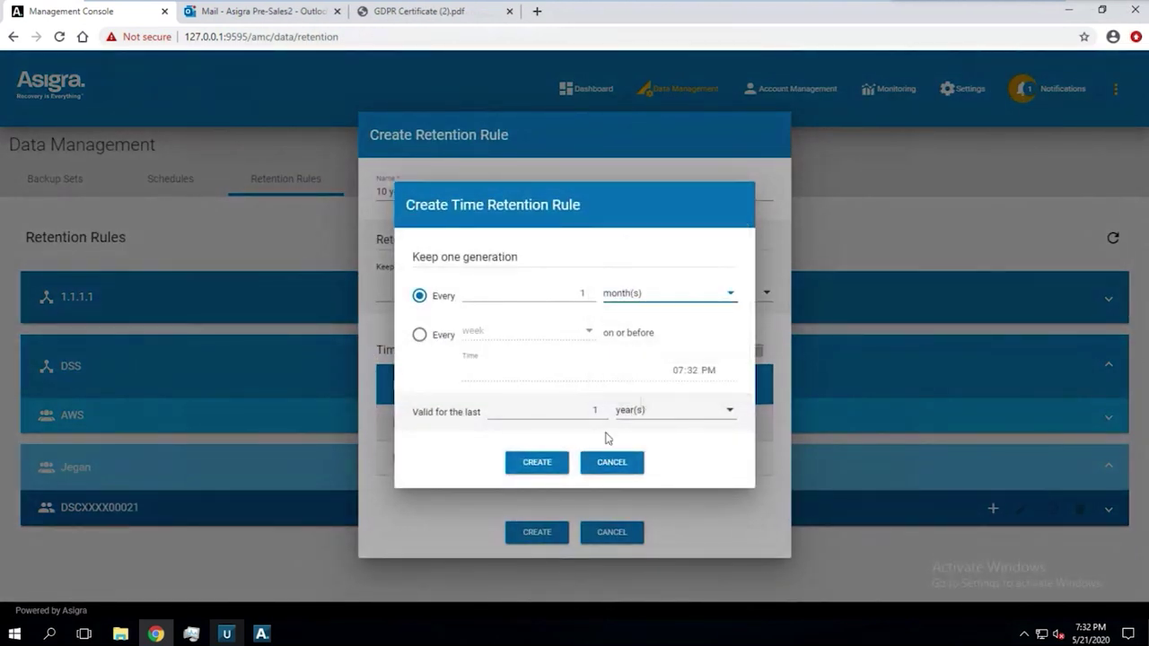
pyautogui.click(559, 464)
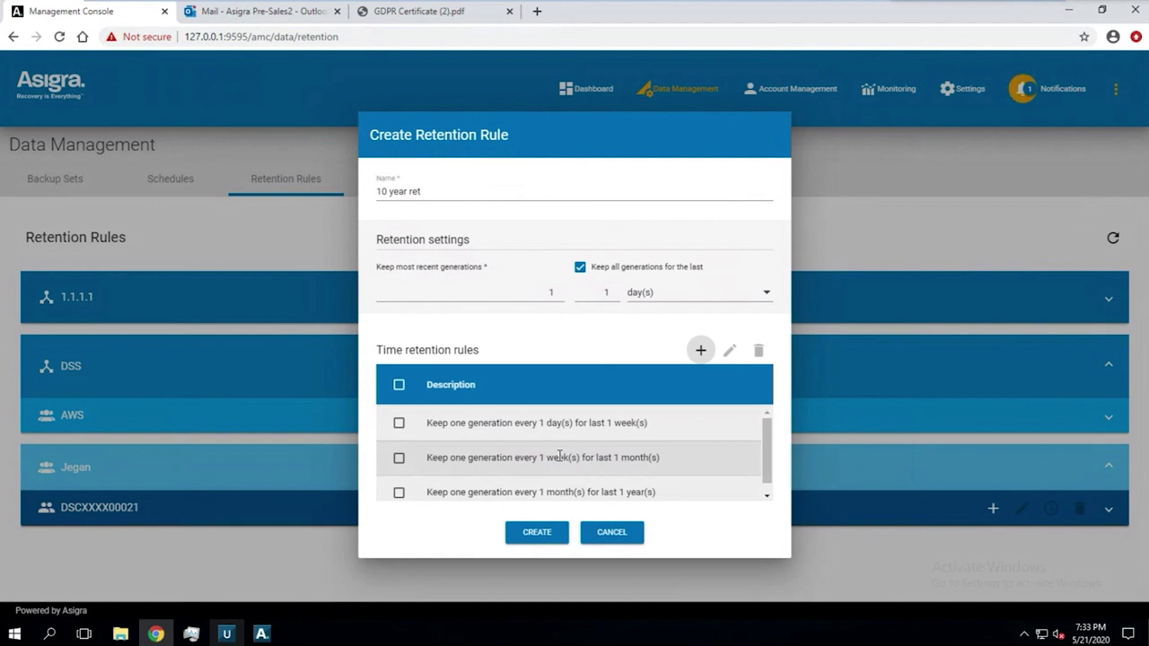
pyautogui.click(603, 533)
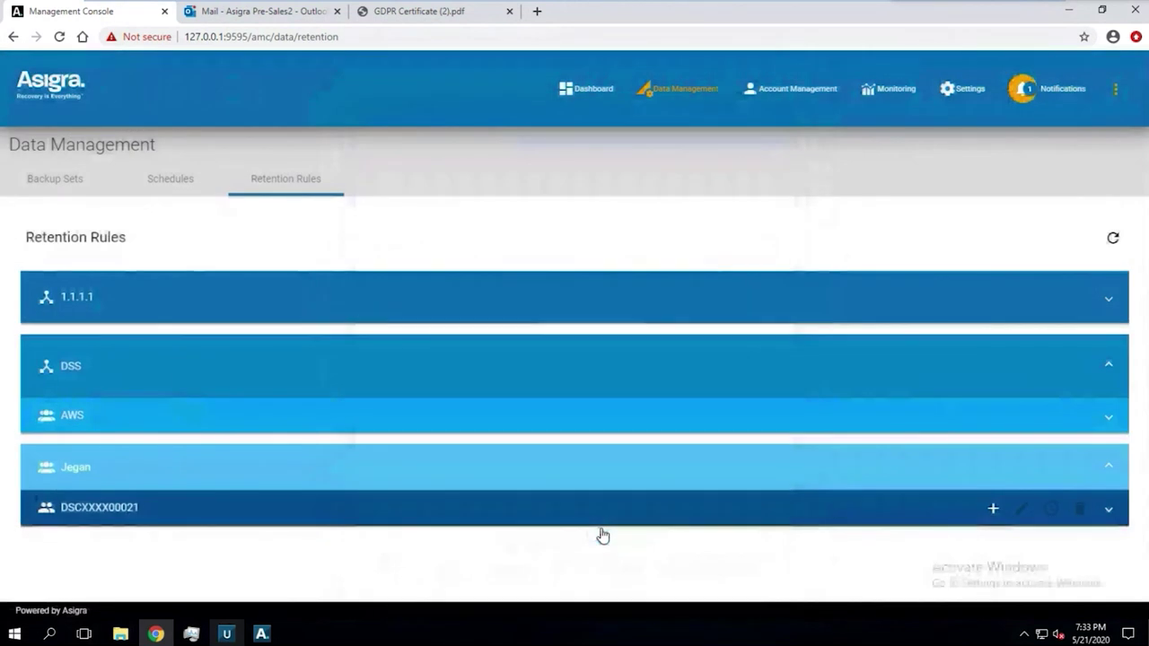
# Open the schedules of DSS and start a new schedule for the DS-Client under the second customer account.
pyautogui.click(184, 177)
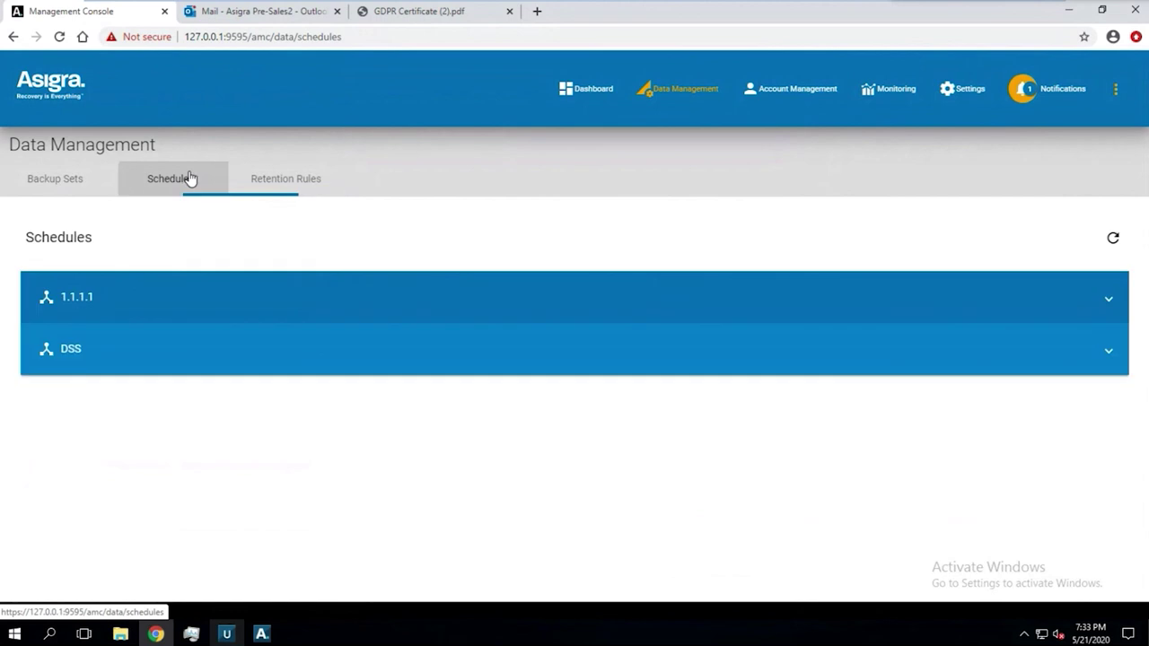
pyautogui.click(787, 346)
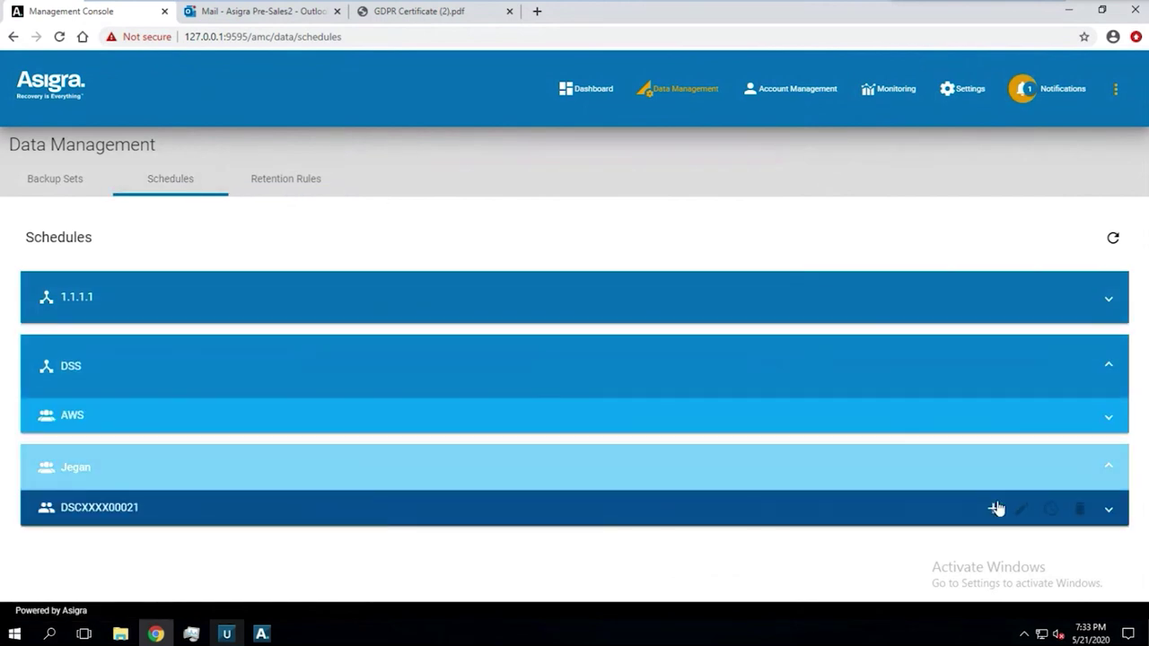
pyautogui.click(992, 512)
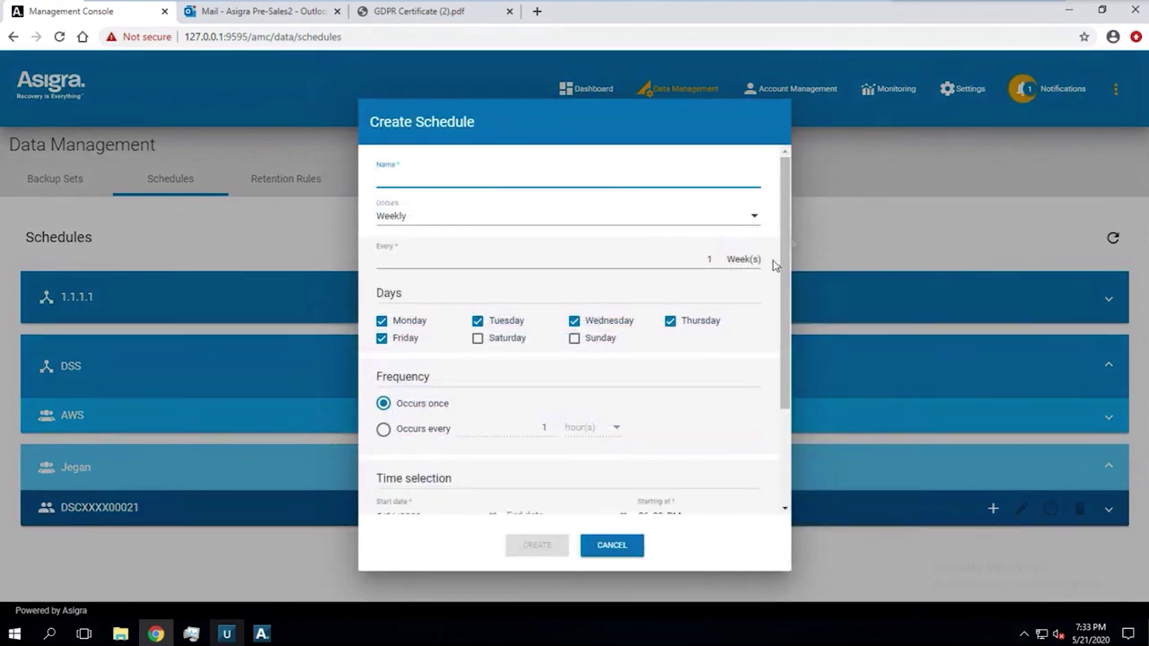
pyautogui.moveTo(786, 233); pyautogui.dragTo(792, 401)
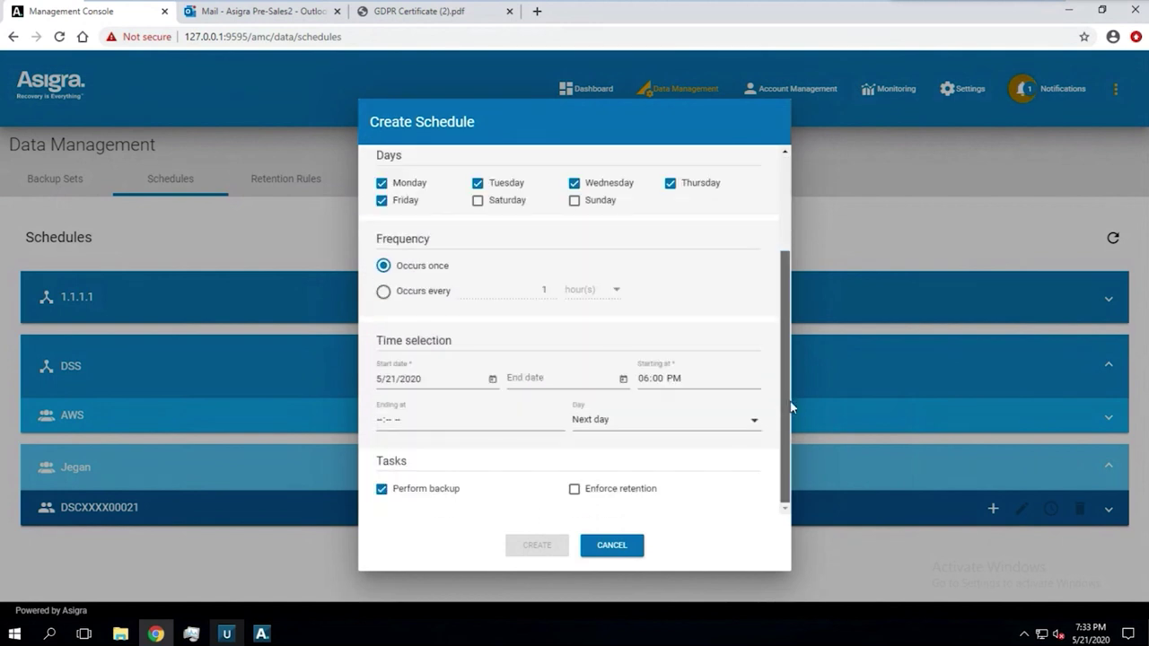
# Set the schedule's frequency to occur every 5 minutes, and discard the schedule without creating it.
pyautogui.click(449, 297)
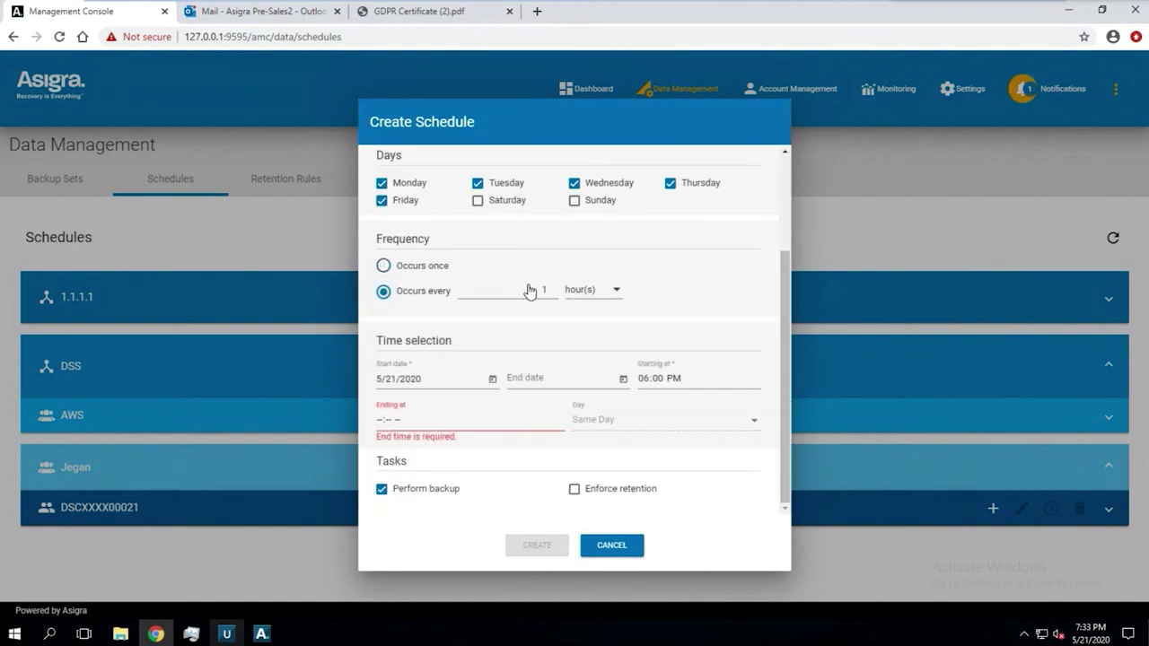
pyautogui.click(585, 291)
pyautogui.click(584, 329)
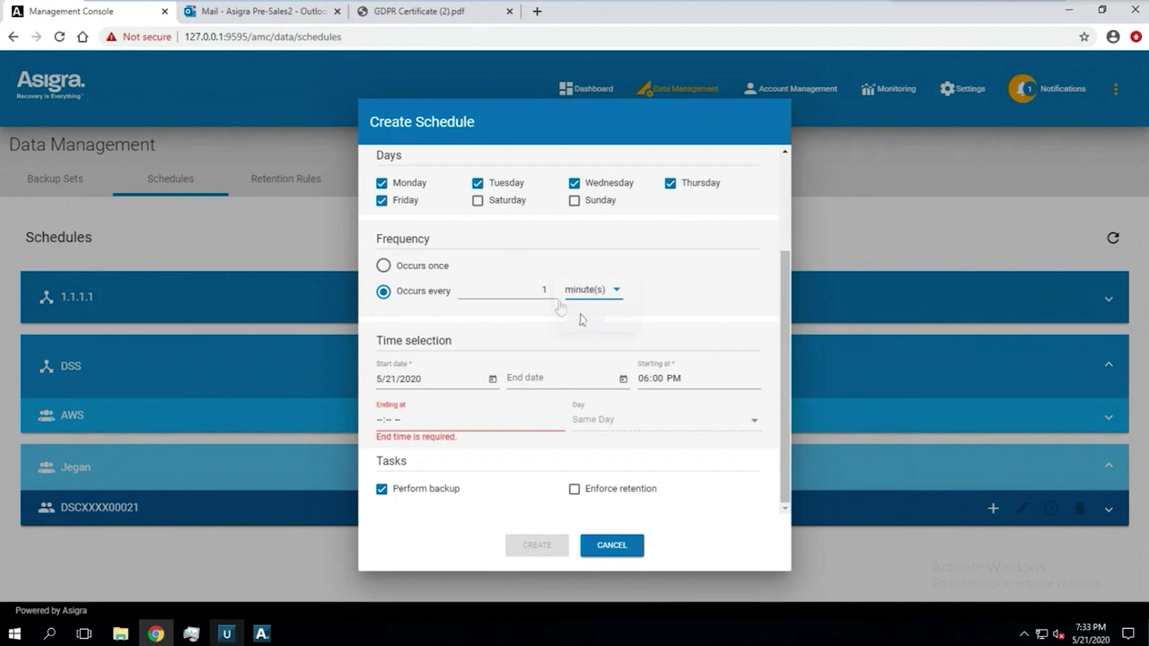
pyautogui.click(551, 287)
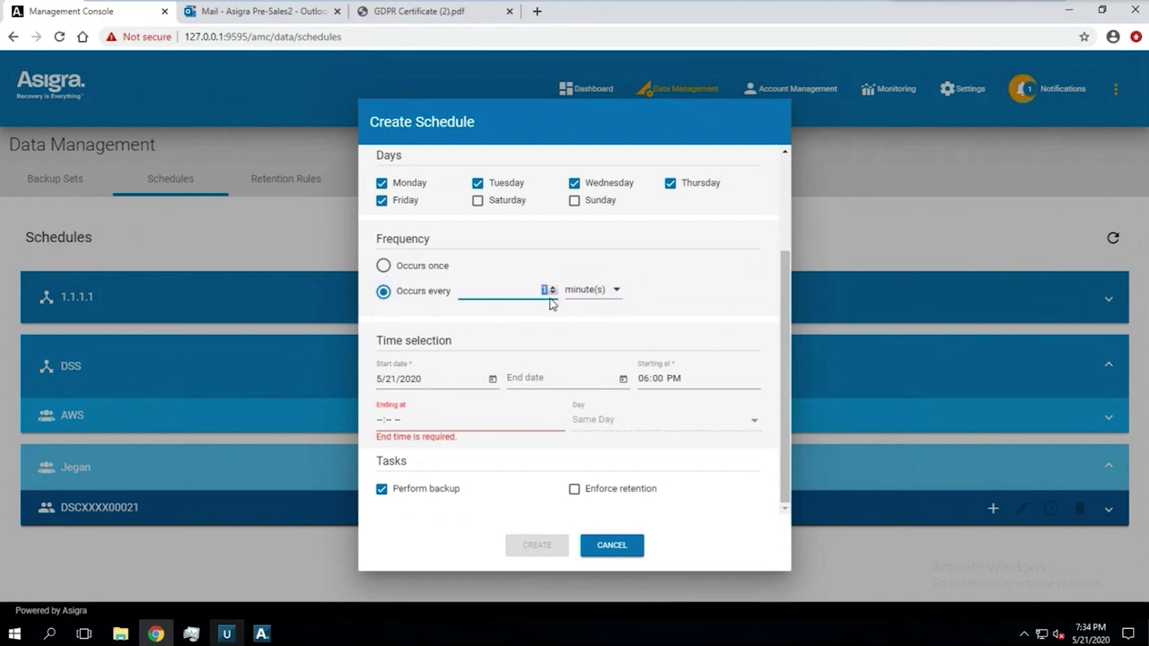
pyautogui.click(551, 287)
pyautogui.click(551, 287)
pyautogui.click(551, 287)
pyautogui.click(551, 287)
pyautogui.click(777, 262)
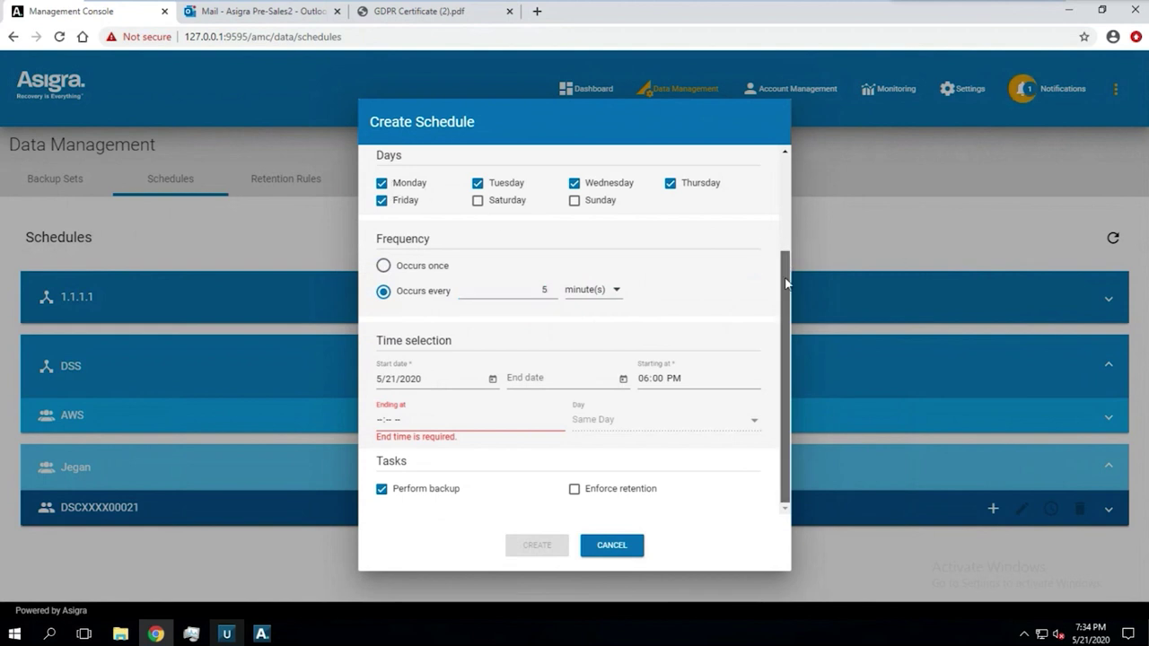
pyautogui.click(586, 496)
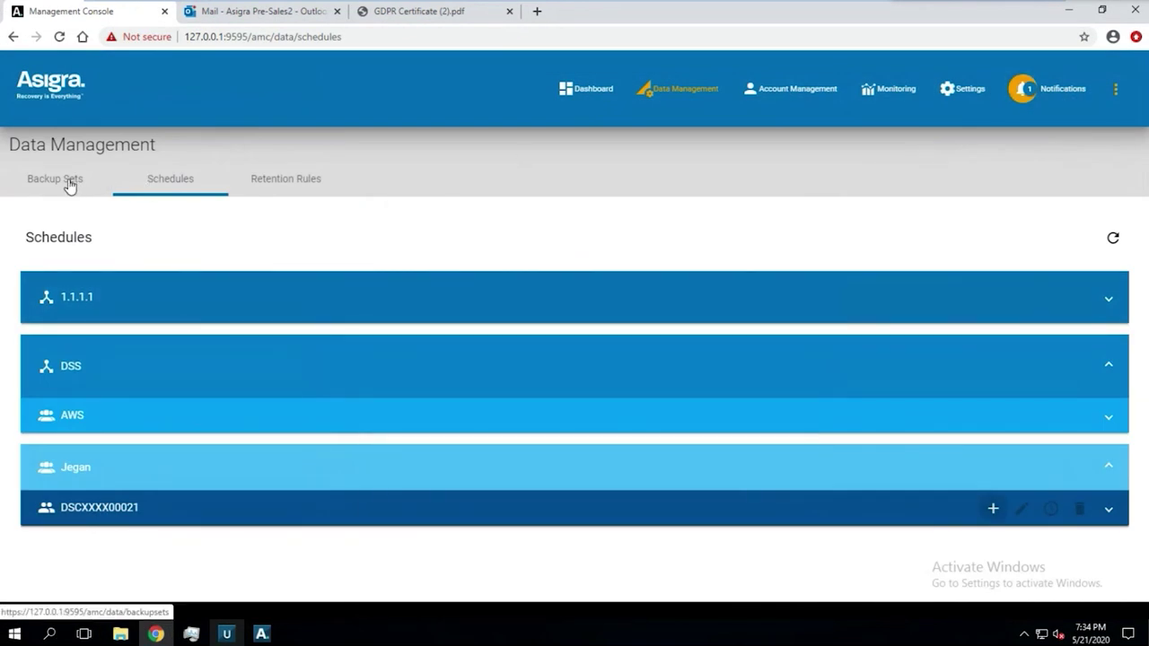
# Open the Cybersecurity Scan Report in Monitoring for DS-System DSS and its second customer account.
pyautogui.click(70, 184)
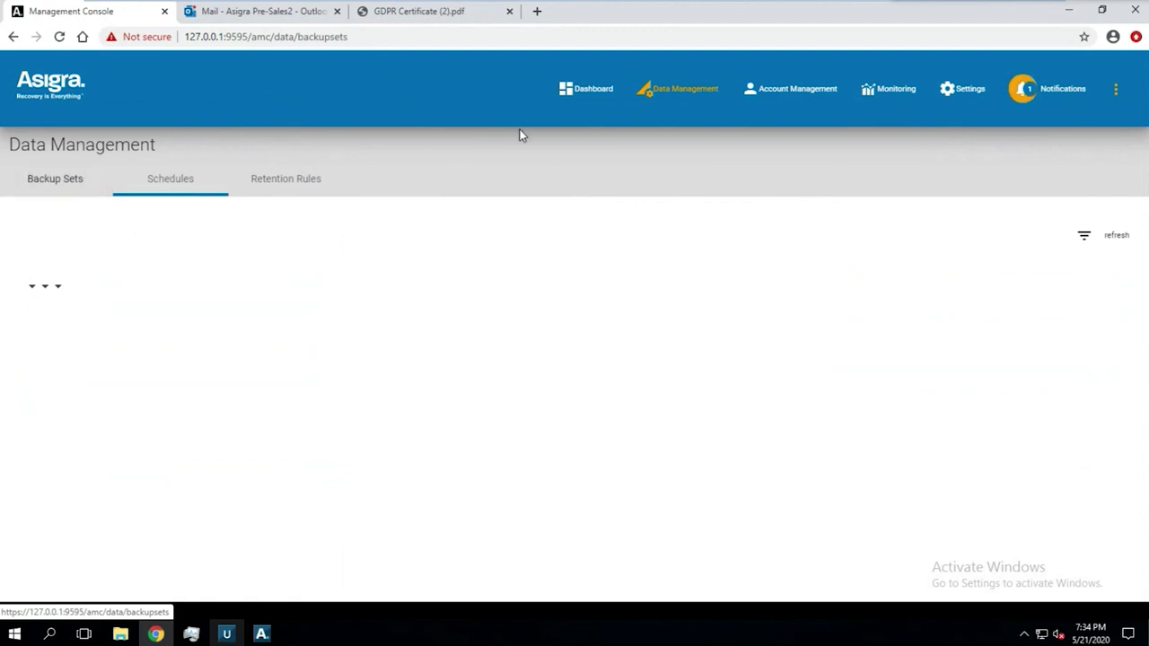
pyautogui.click(869, 94)
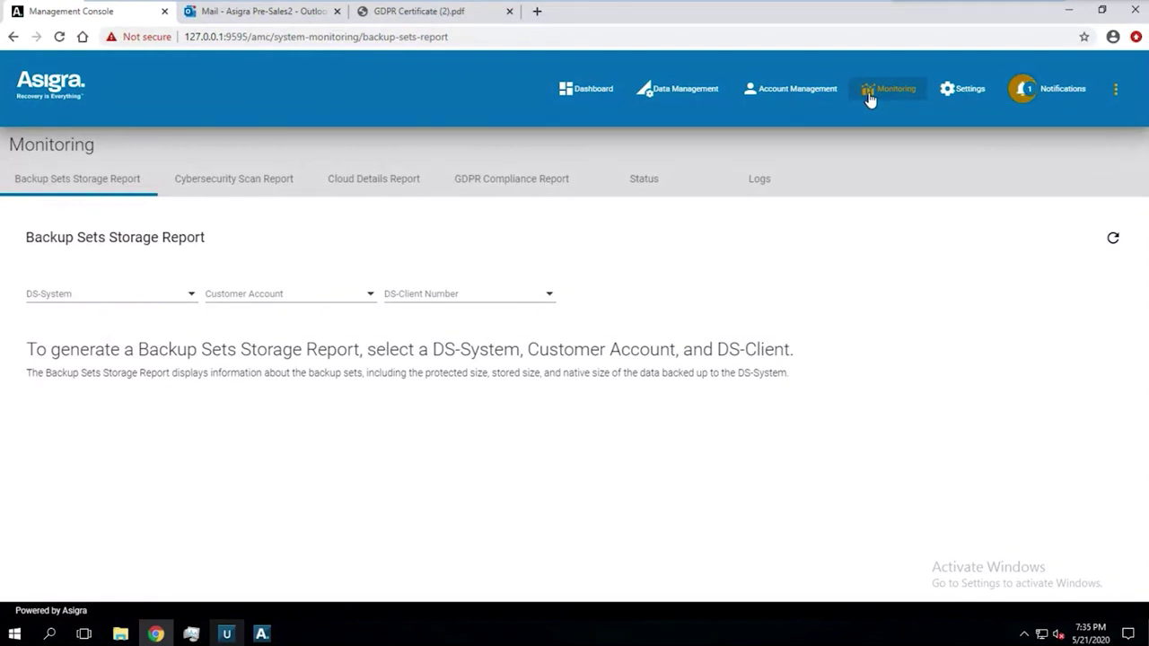
pyautogui.click(237, 179)
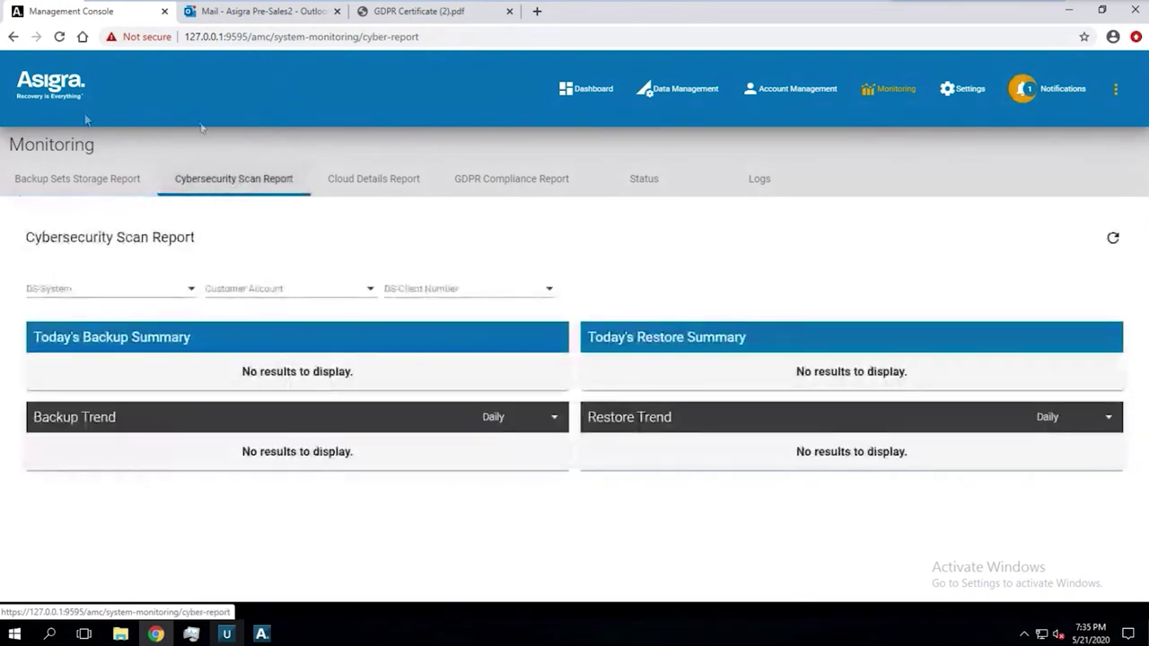
pyautogui.click(131, 296)
pyautogui.click(72, 314)
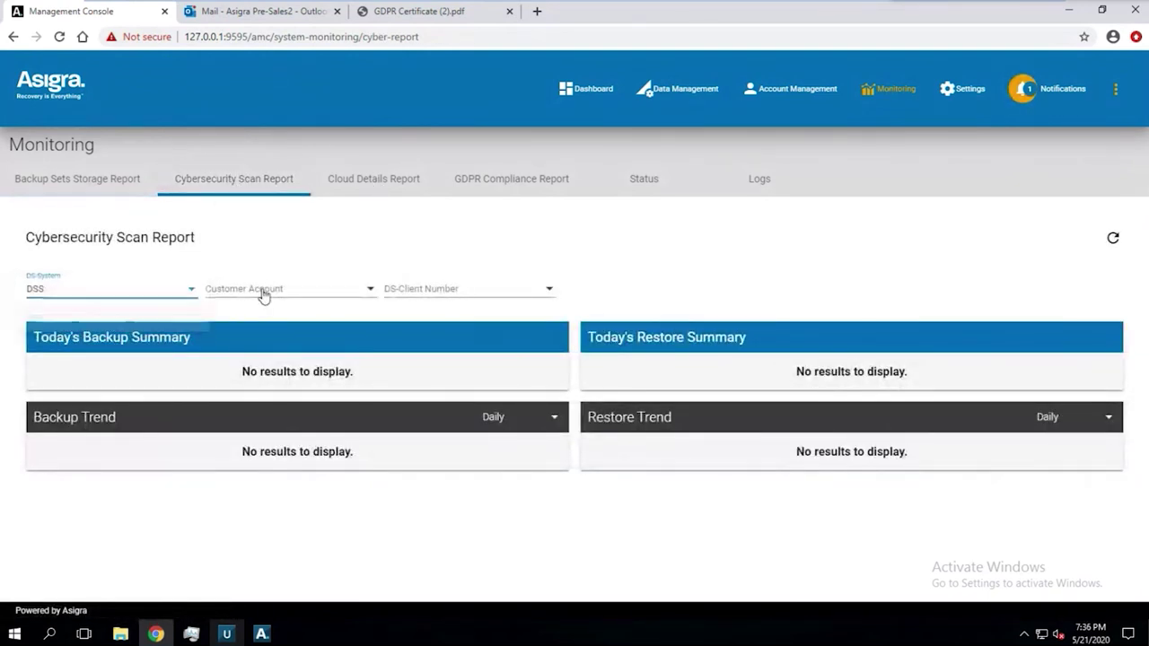
pyautogui.click(268, 289)
pyautogui.click(326, 316)
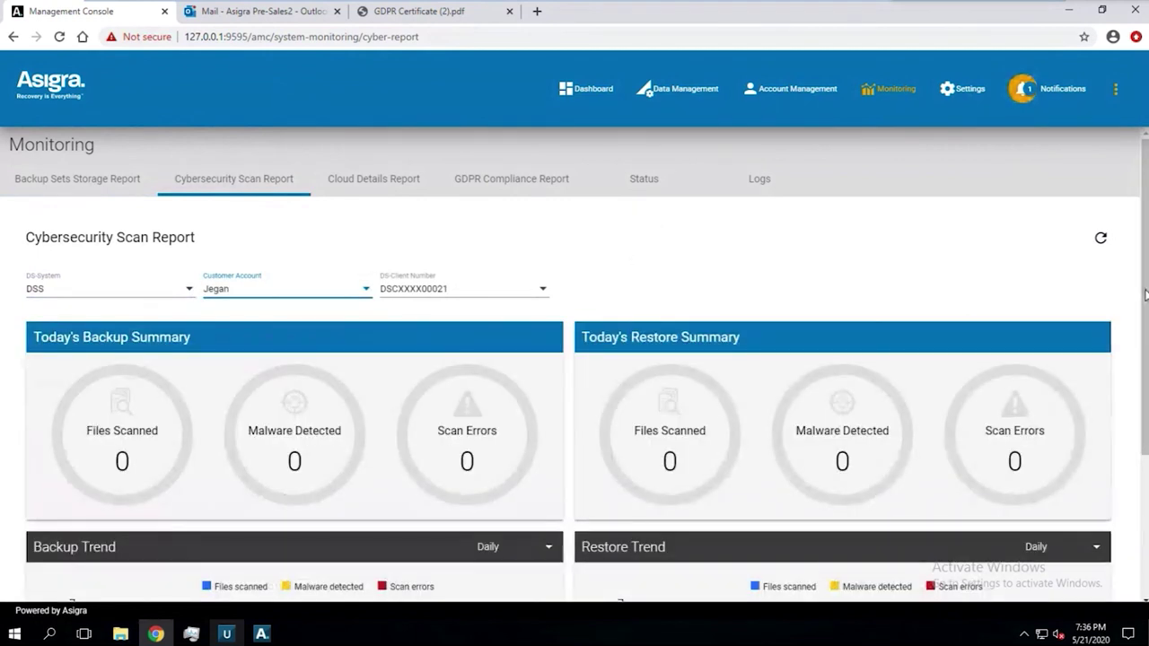
# Display both the Backup Trend and Restore Trend charts of the scan report by month.
pyautogui.scroll(-3, 269, 463)
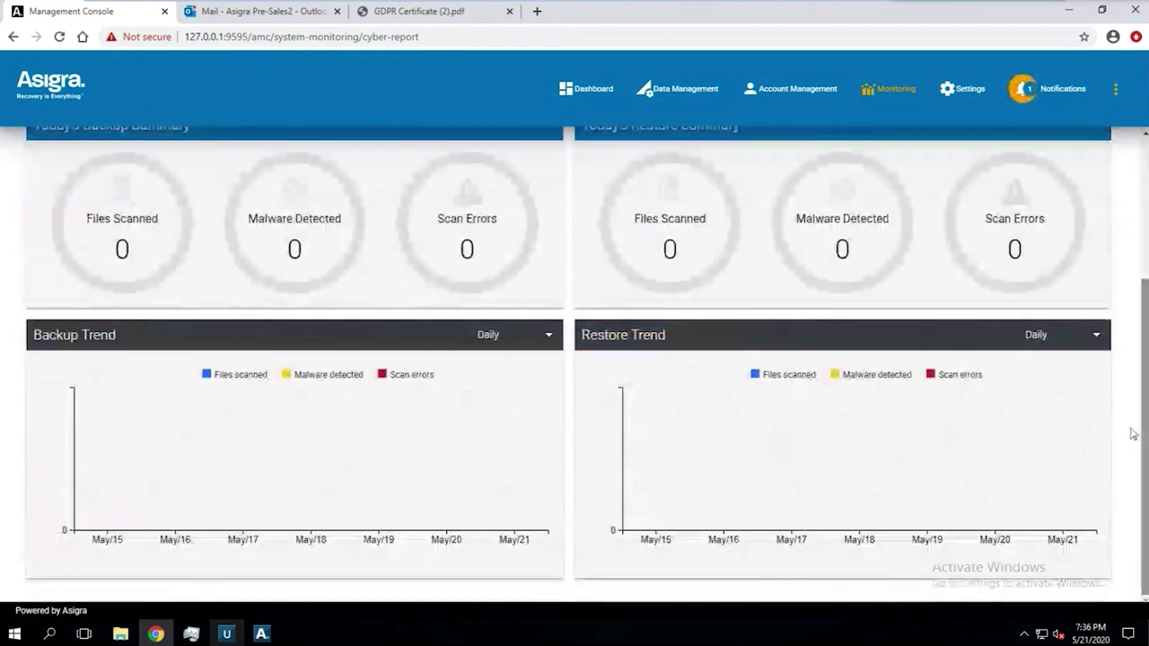
pyautogui.click(494, 341)
pyautogui.click(499, 392)
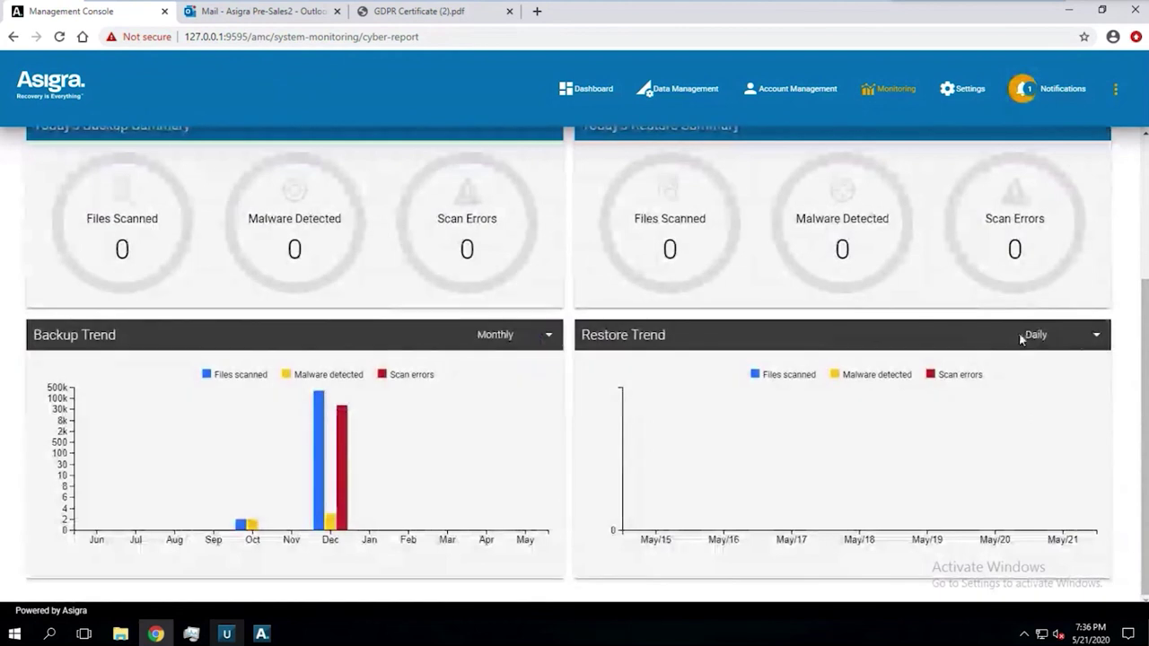
pyautogui.click(1078, 338)
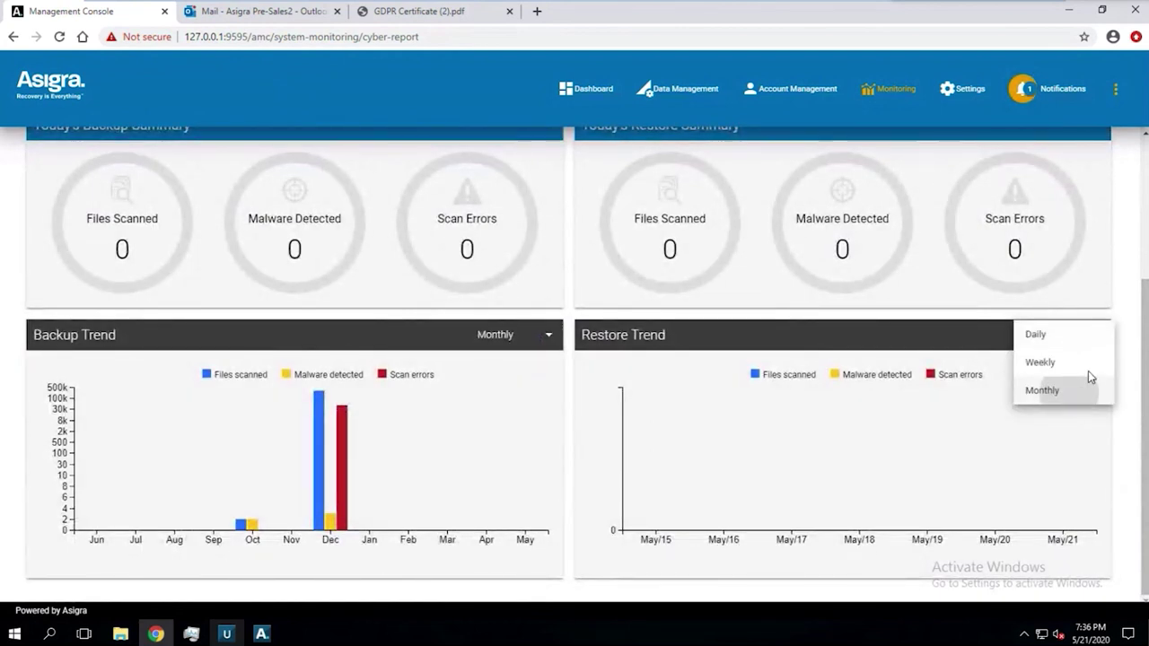
pyautogui.click(1084, 388)
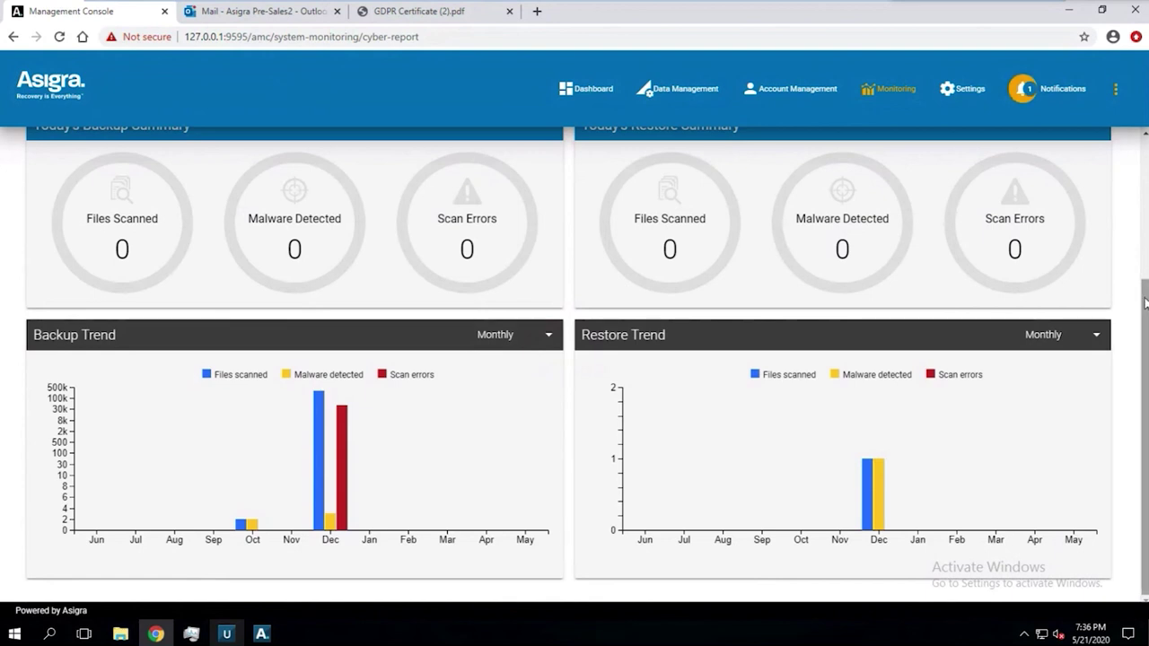
# Review the backup and restore summaries in the scan report and return to the Dashboard.
pyautogui.scroll(2, 642, 420)
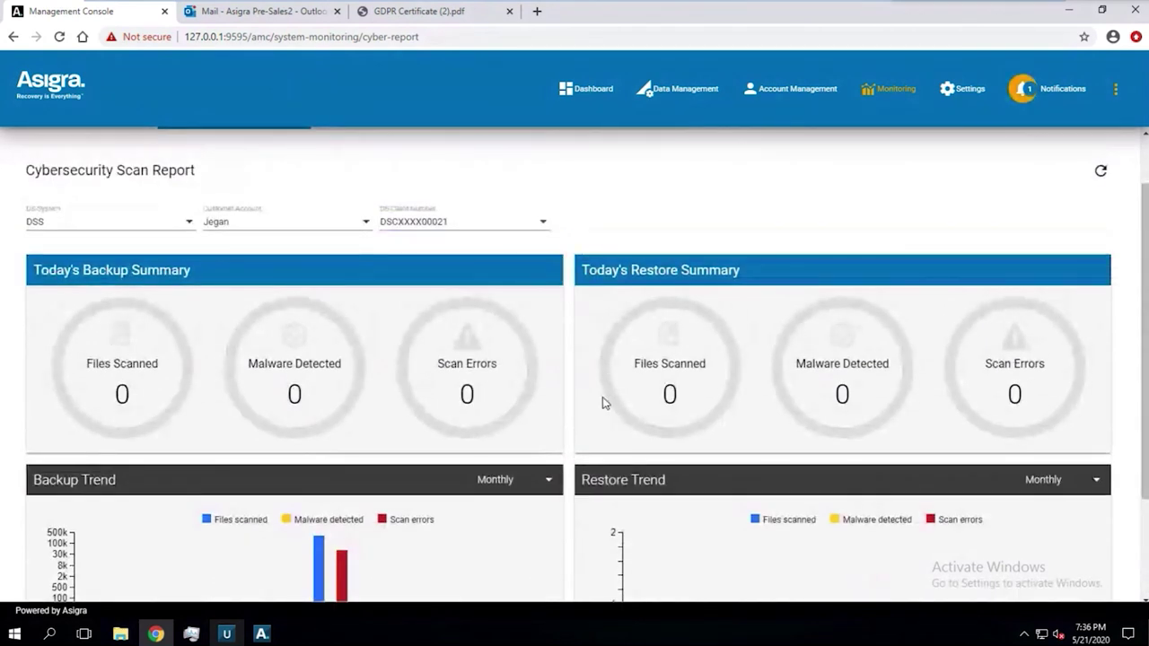
pyautogui.scroll(1, 503, 279)
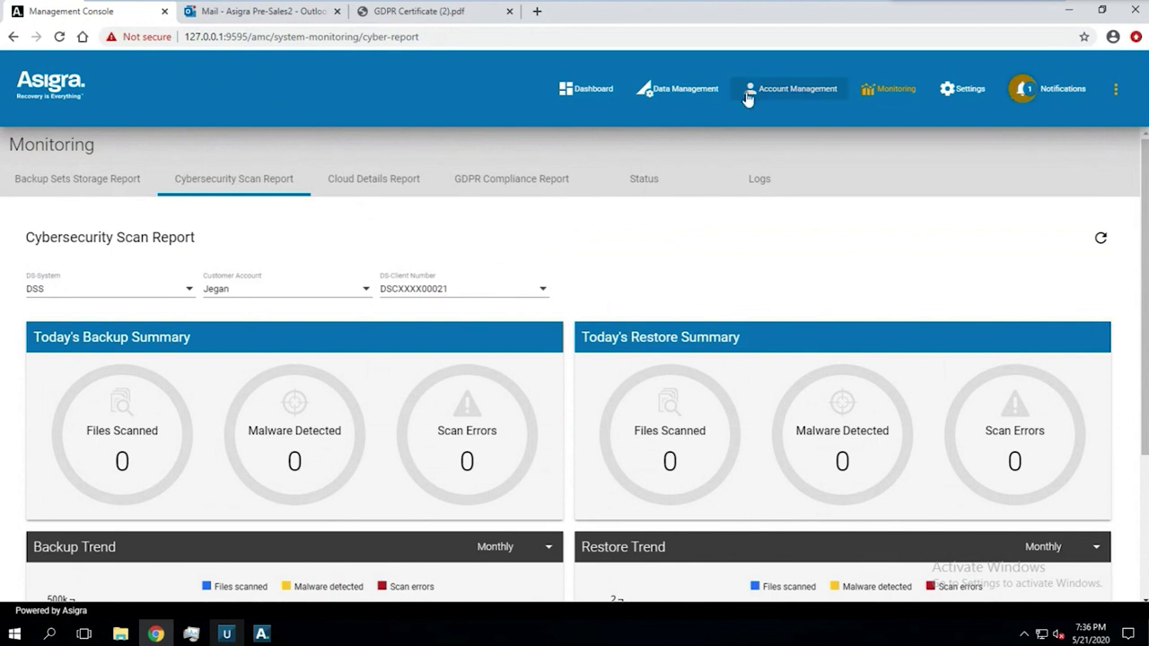
pyautogui.click(595, 93)
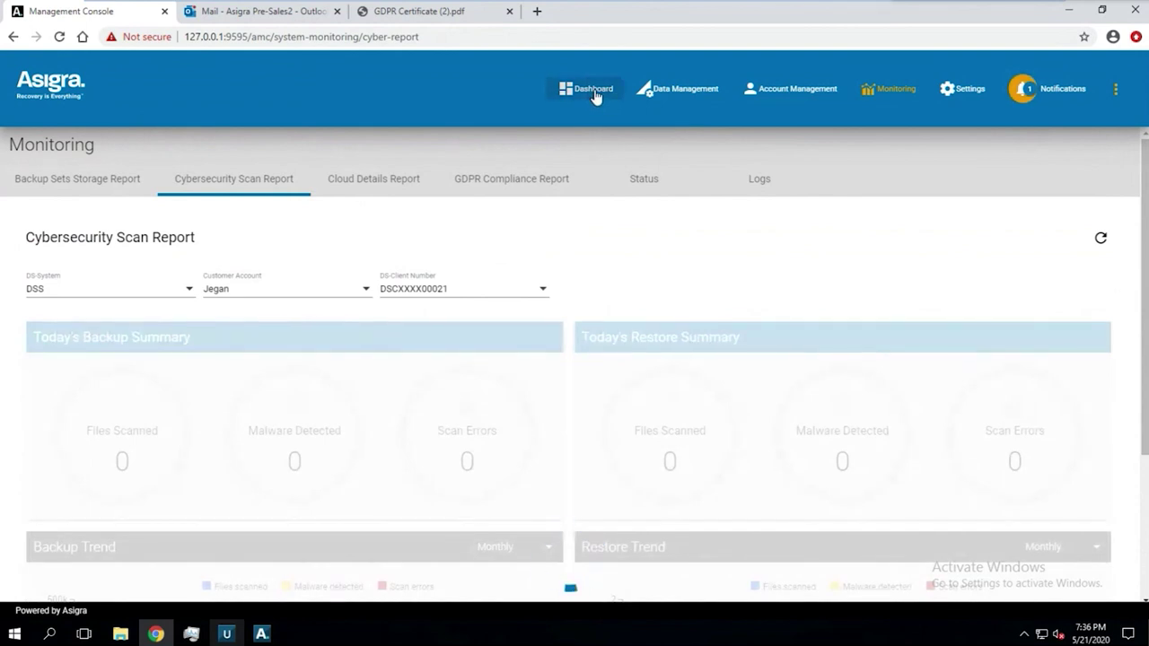